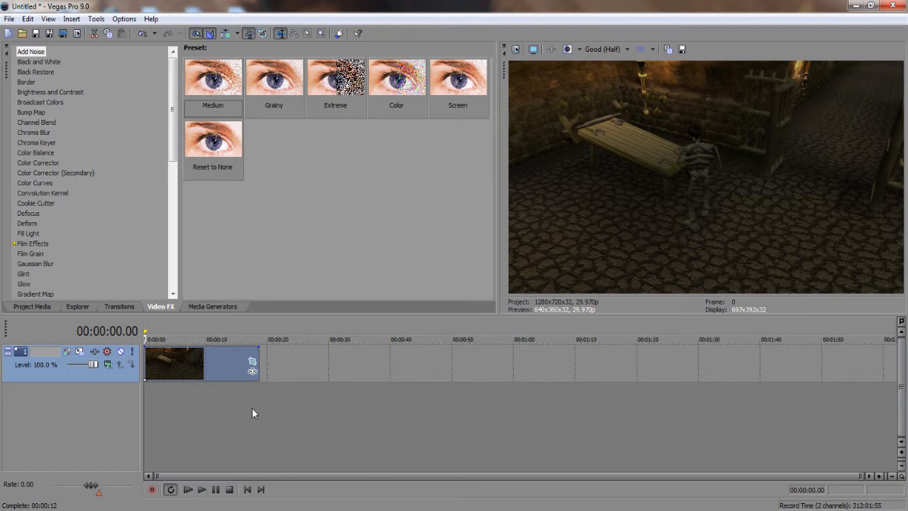
- Open the clip's Event Pan/Crop settings and enable its mask
left_click(253, 364)
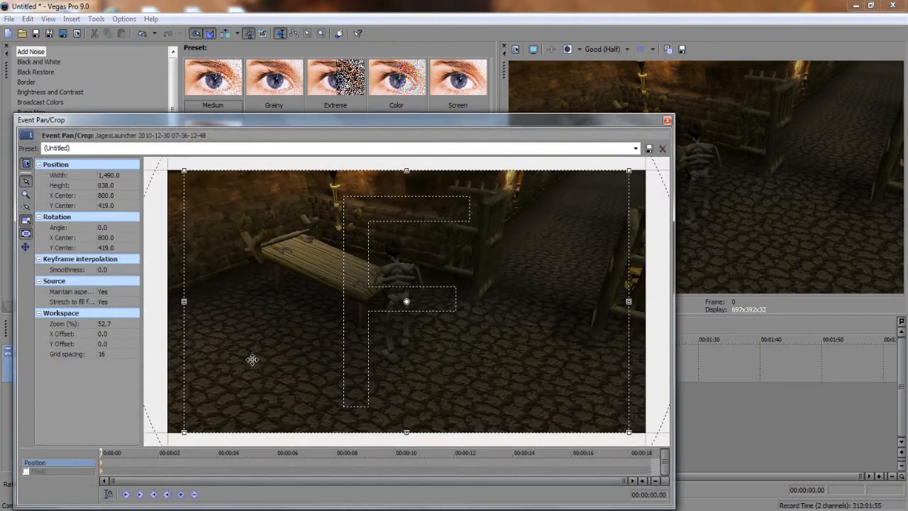
left_click(26, 471)
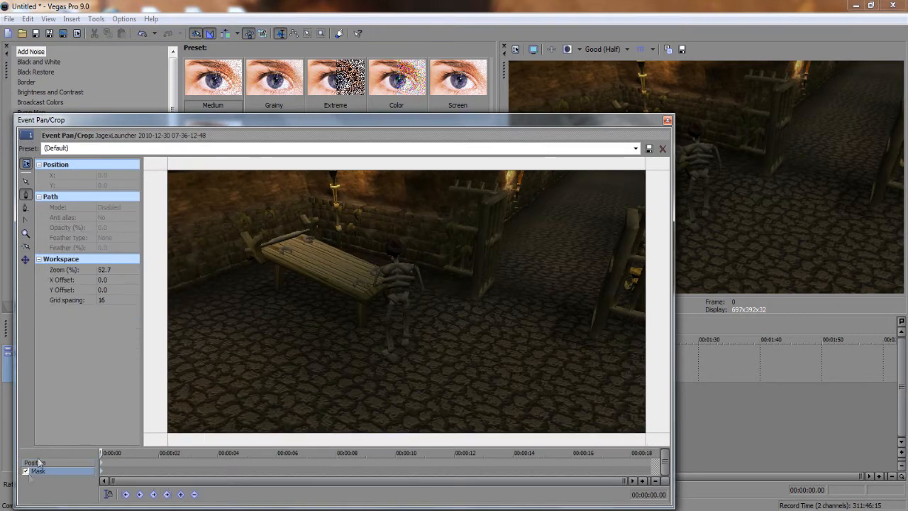
left_click(26, 198)
left_click(27, 180)
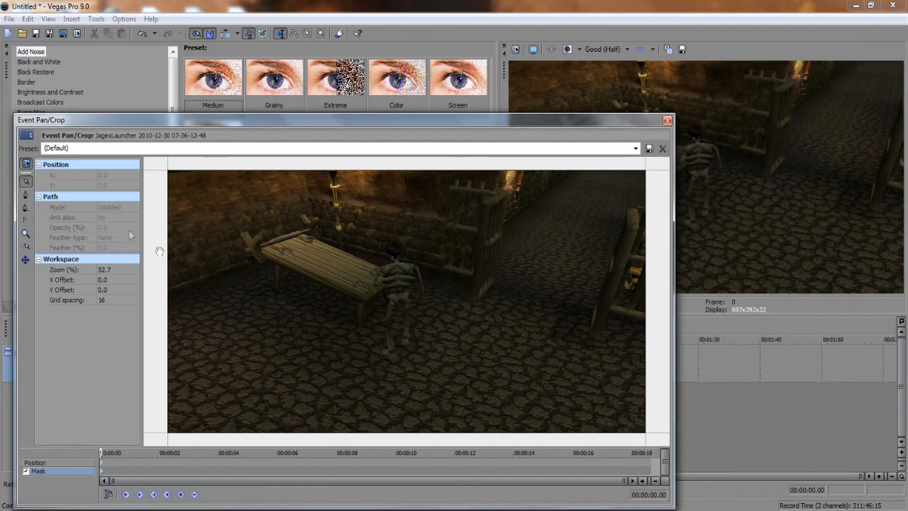
- Start a mask path along the lower edge of the bar at the head of the wooden table
left_click_drag(309, 274, 363, 259)
scroll(362, 270, "up", 5)
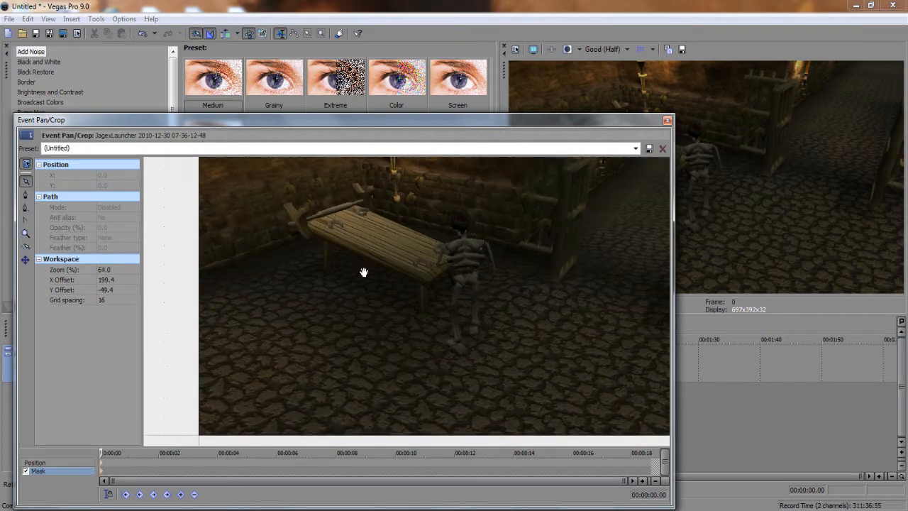
left_click_drag(367, 249, 411, 353)
scroll(401, 347, "up", 3)
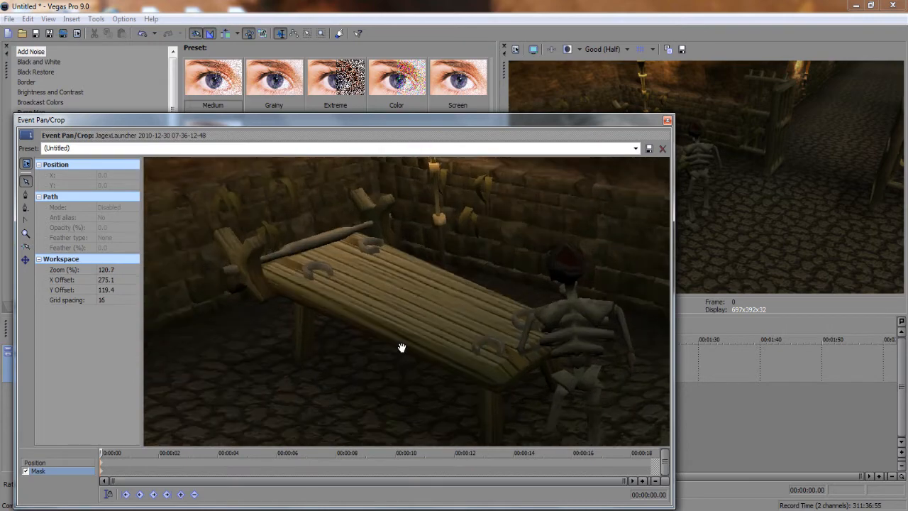
left_click_drag(307, 295, 386, 349)
scroll(386, 346, "up", 2)
scroll(454, 357, "up", 2)
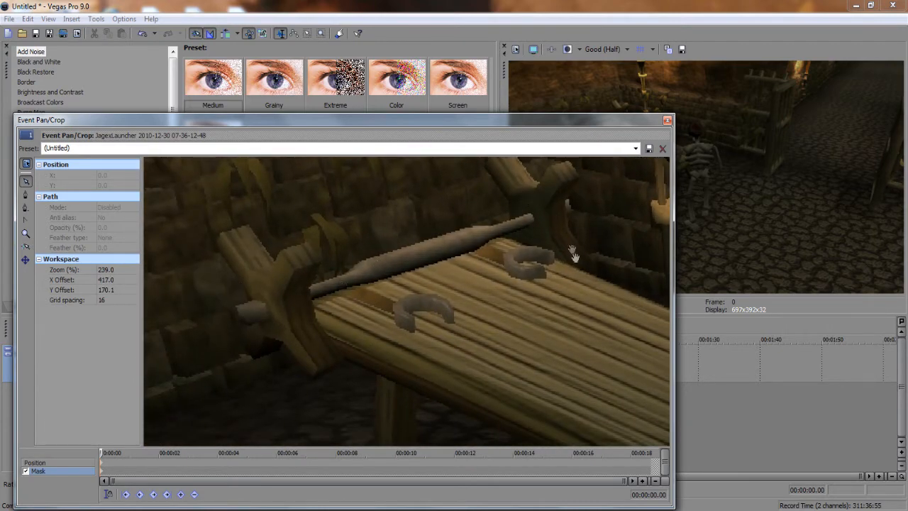
left_click_drag(574, 304, 544, 338)
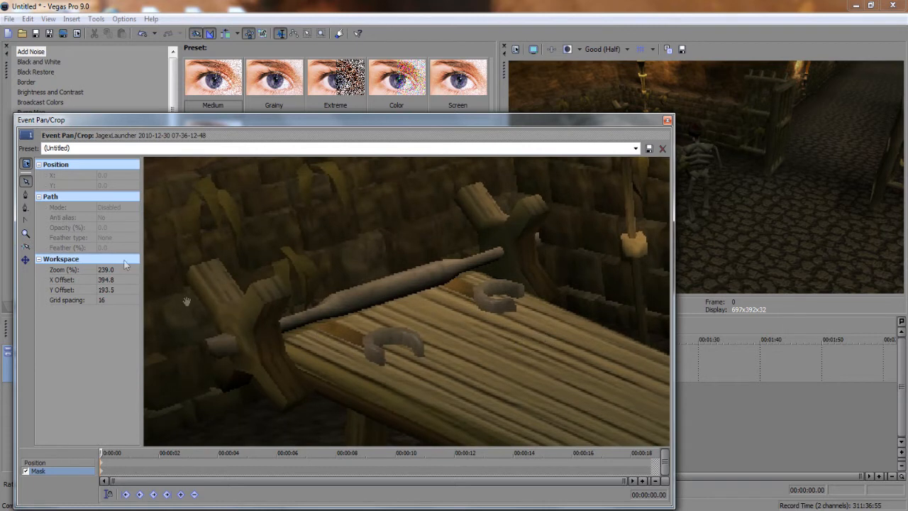
left_click(25, 195)
scroll(275, 369, "up", 3)
scroll(275, 368, "up", 5)
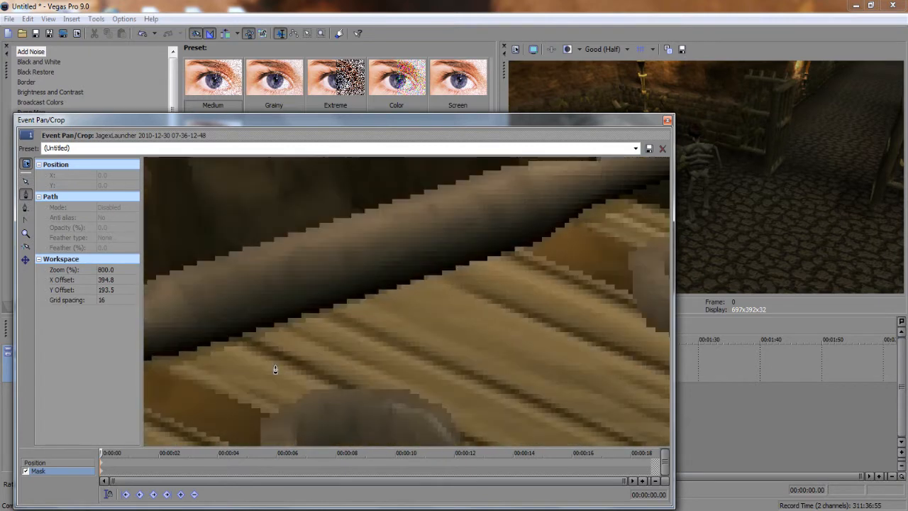
left_click(270, 329)
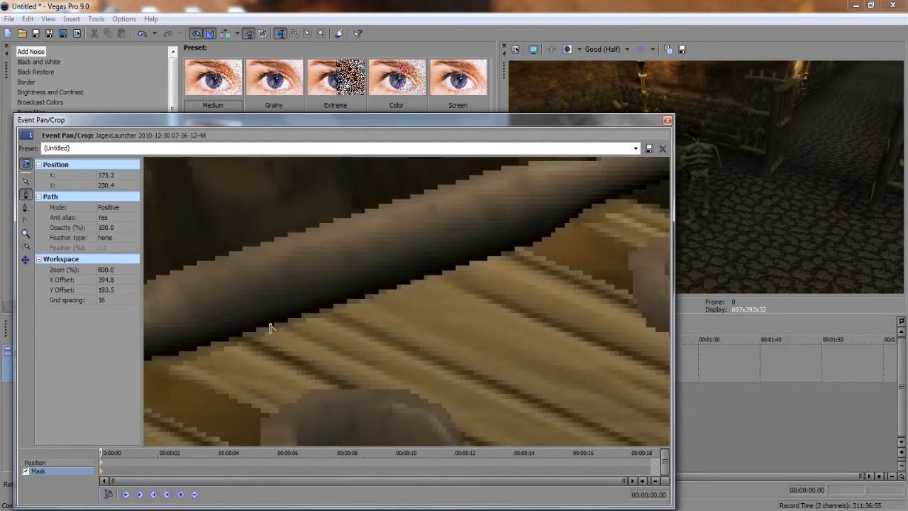
left_click(334, 305)
left_click(474, 262)
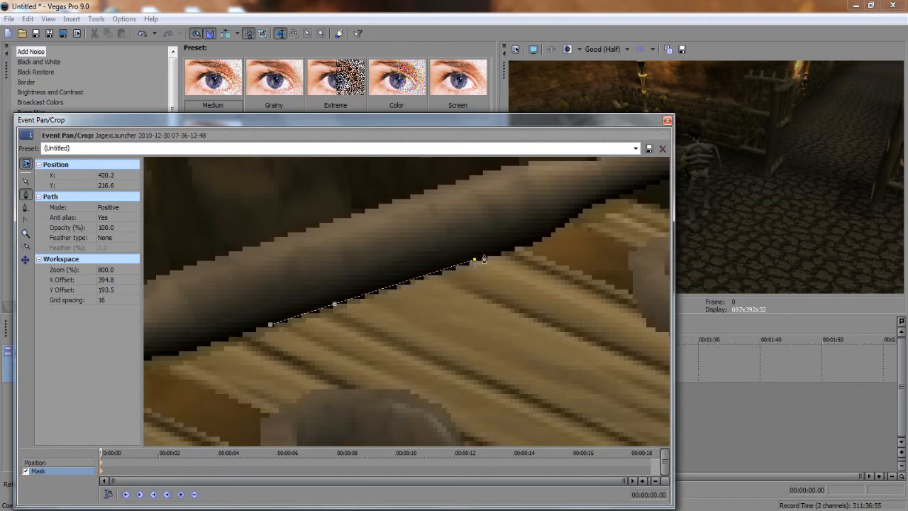
- Extend the mask path along the bar's lower edge up to its right-hand tip
left_click(529, 249)
left_click(588, 206)
left_click(612, 196)
left_click(643, 183)
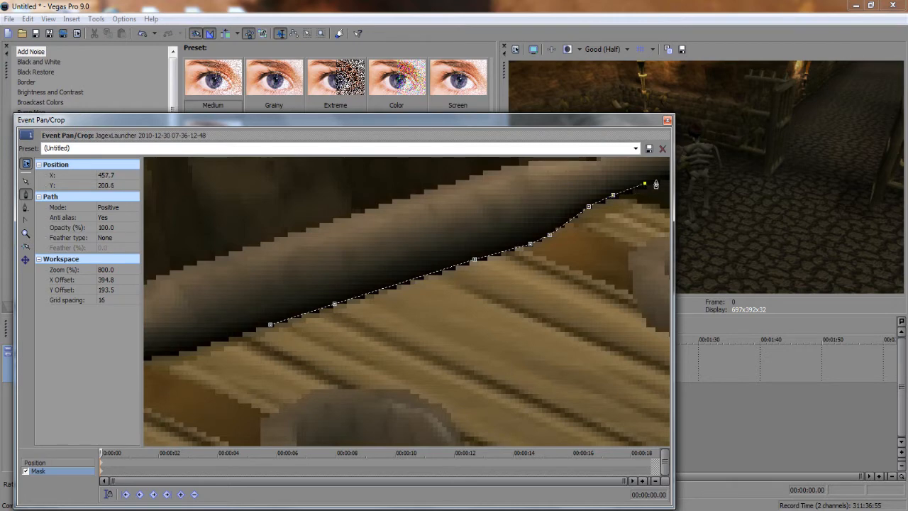
left_click(662, 178)
scroll(662, 179, "down", 2)
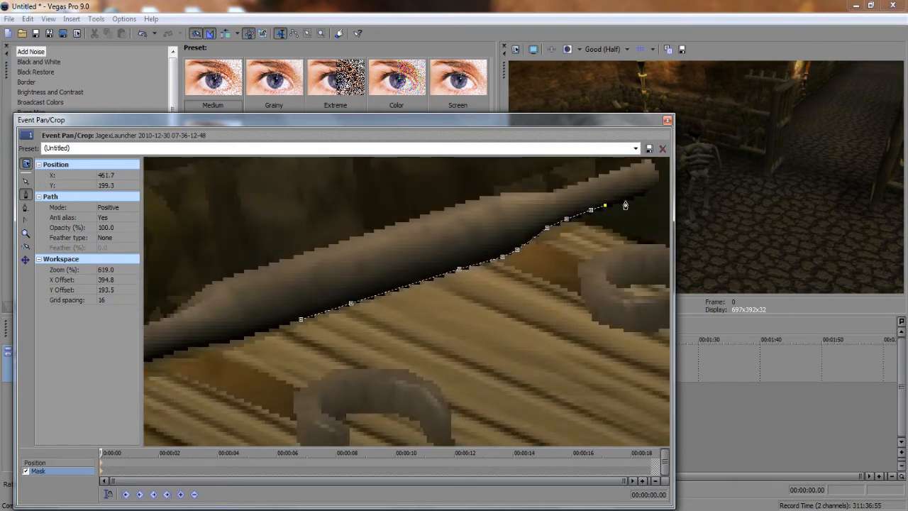
left_click(628, 199)
left_click(647, 189)
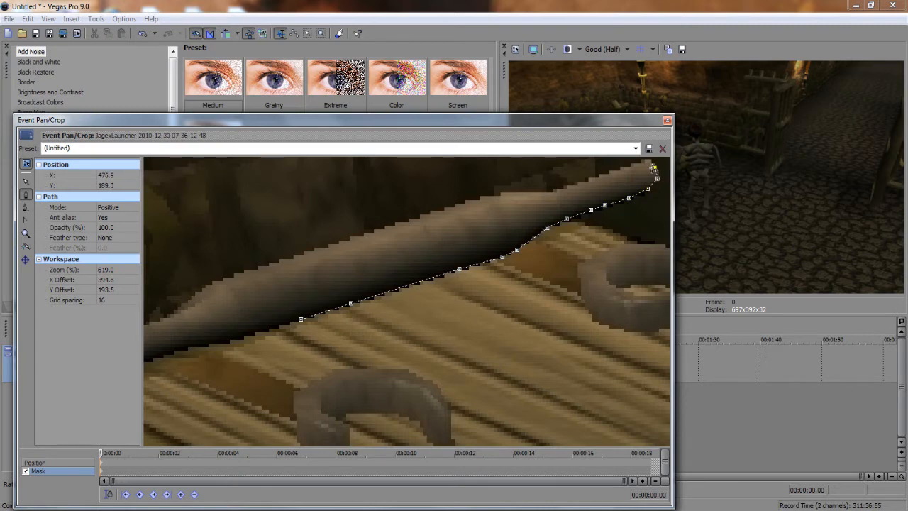
- Carry the mask path around the bar's tip and back along its upper edge
scroll(646, 165, "down", 3)
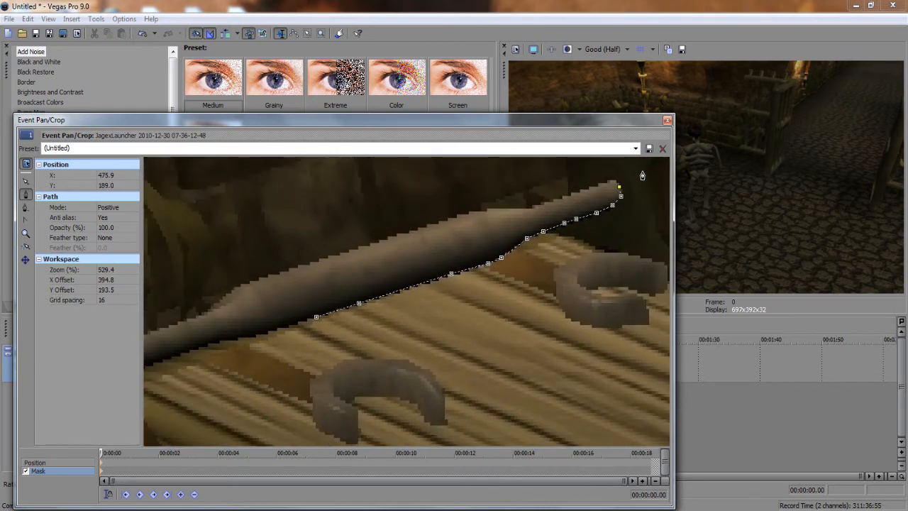
left_click(599, 184)
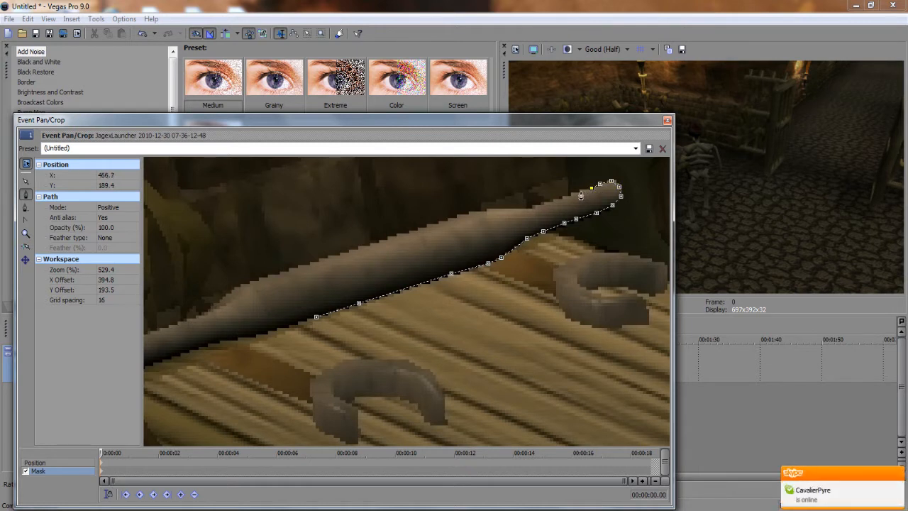
left_click(562, 197)
left_click(540, 205)
scroll(531, 212, "up", 2)
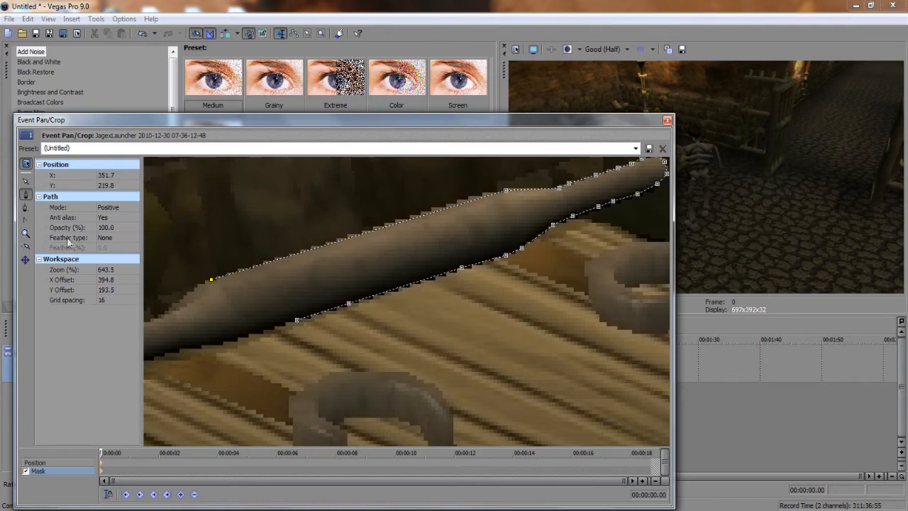
- Continue the mask path down the bar's tapered upper edge to its left end
left_click(26, 181)
left_click_drag(205, 324, 409, 280)
left_click(26, 194)
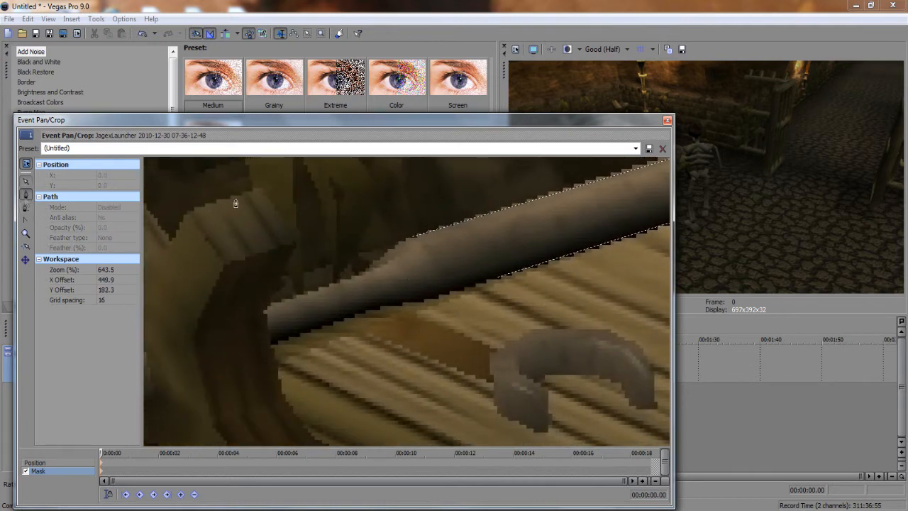
left_click(412, 238)
left_click(379, 261)
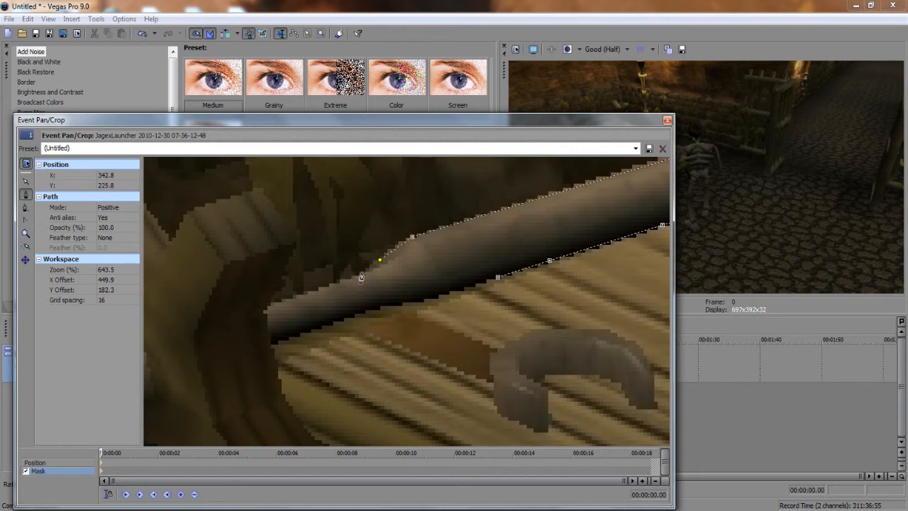
left_click(359, 277)
left_click(269, 305)
- Trace around the bar's left end and its remaining lower edge, closing the mask path at the first point
left_click(267, 328)
left_click(279, 342)
left_click(343, 320)
left_click(376, 307)
left_click(400, 305)
left_click(429, 299)
left_click(461, 292)
left_click(497, 280)
left_click(497, 281)
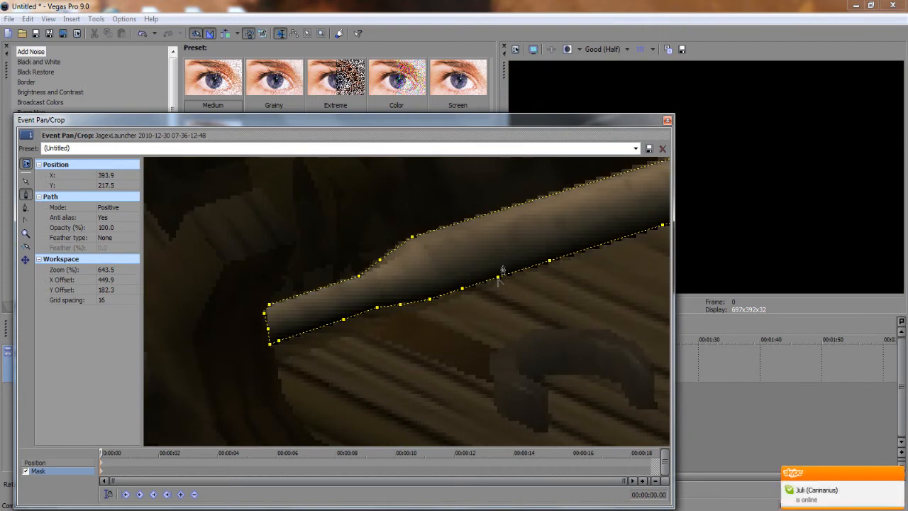
- Check the masked bar in the preview, and shift the clip's crop frame to centre X 832.3, Y 382.9
left_click(666, 120)
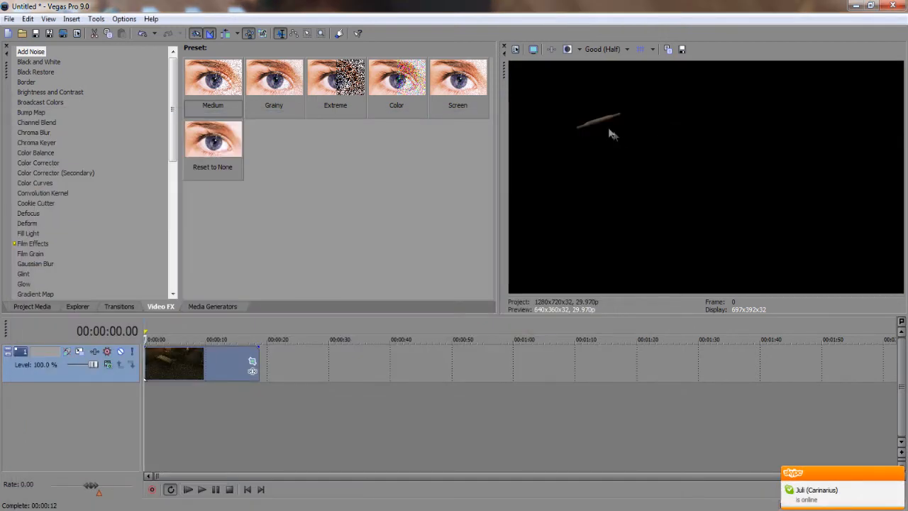
left_click(252, 361)
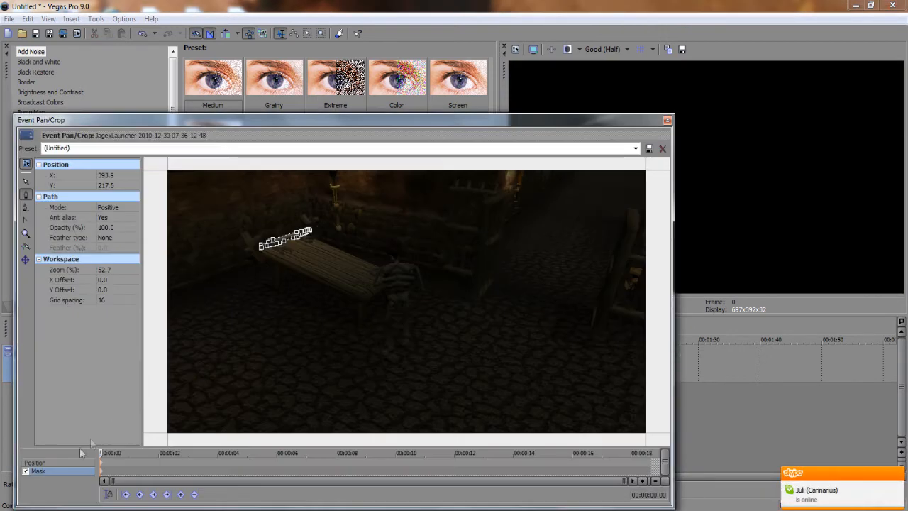
left_click(56, 462)
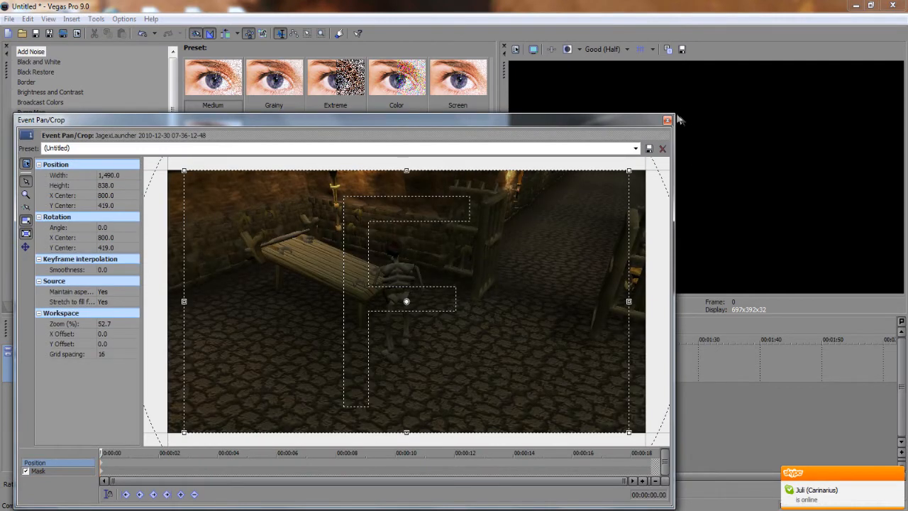
left_click_drag(673, 114, 461, 188)
mouse_move(323, 346)
left_mouse_down()
mouse_move(289, 339)
mouse_move(241, 400)
mouse_move(323, 290)
mouse_move(328, 330)
mouse_move(298, 323)
mouse_move(337, 339)
left_mouse_up()
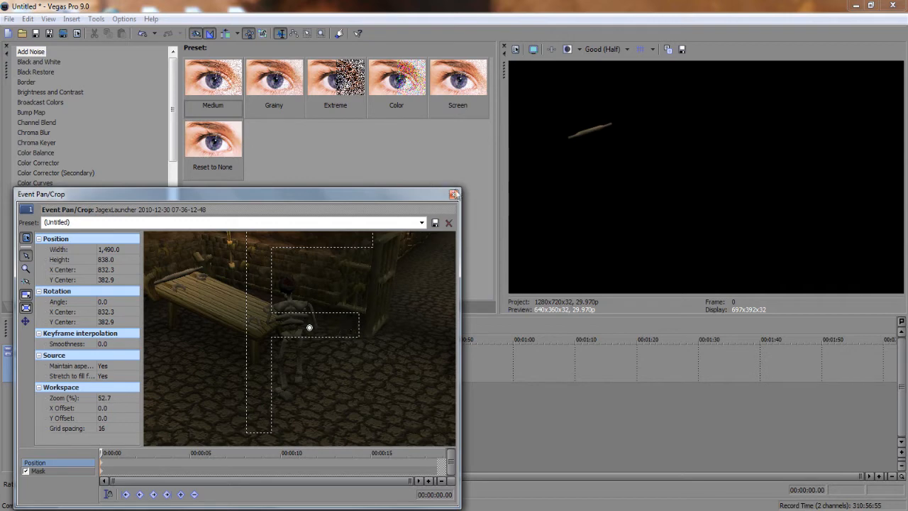
left_click(454, 195)
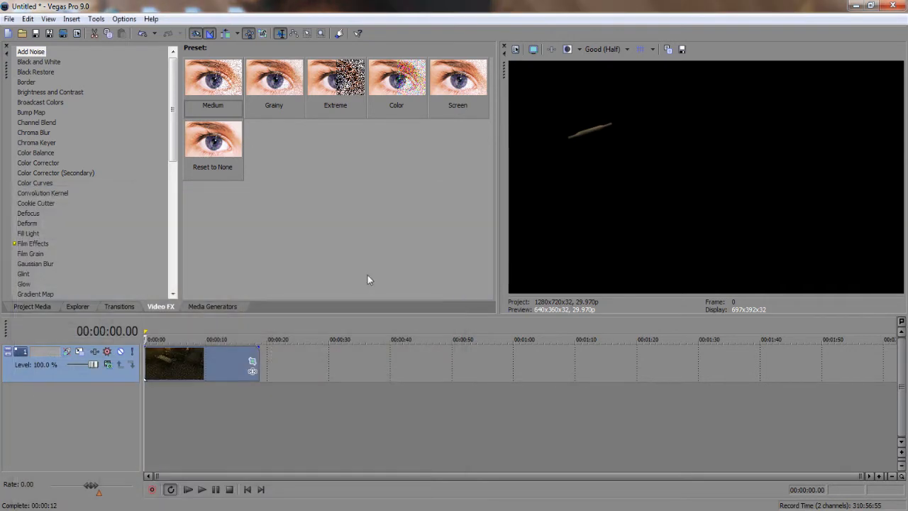
- Reopen the clip's Event Pan/Crop settings and disable its mask
left_click(252, 362)
right_click(251, 355)
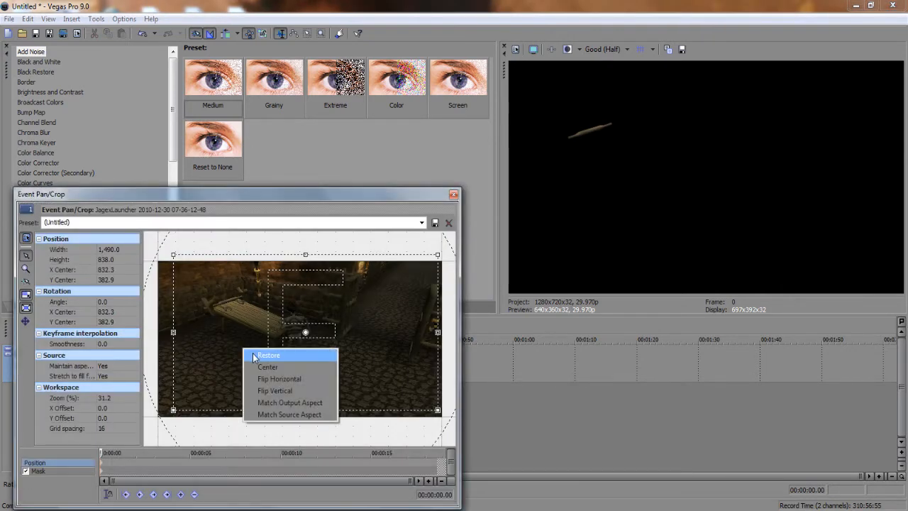
left_click(34, 467)
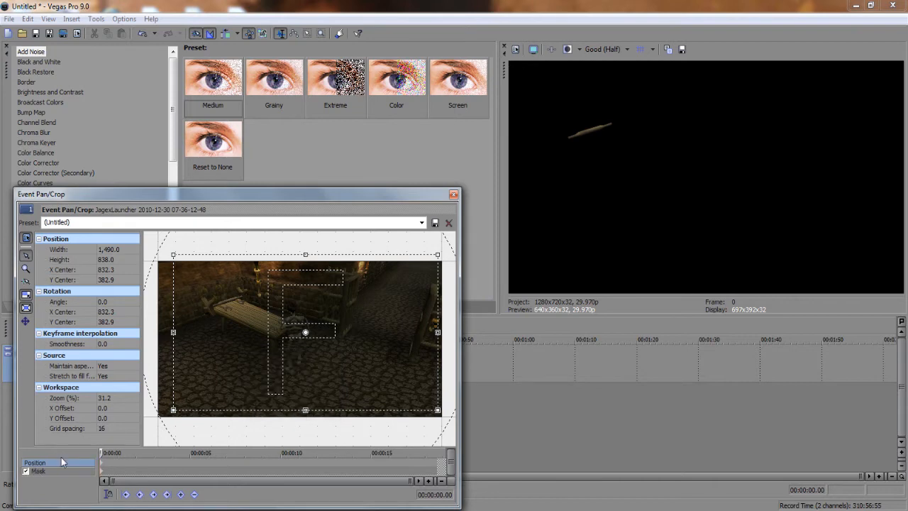
left_click(26, 471)
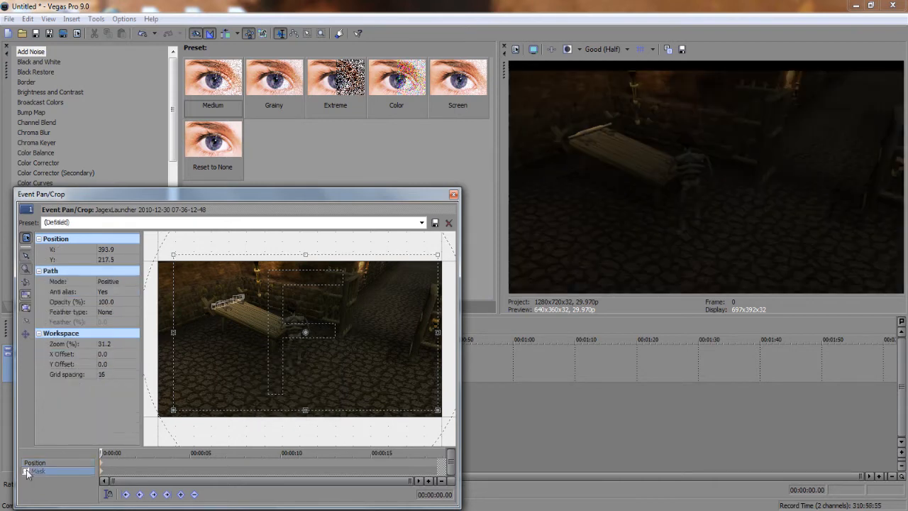
right_click(258, 317)
left_click(271, 325)
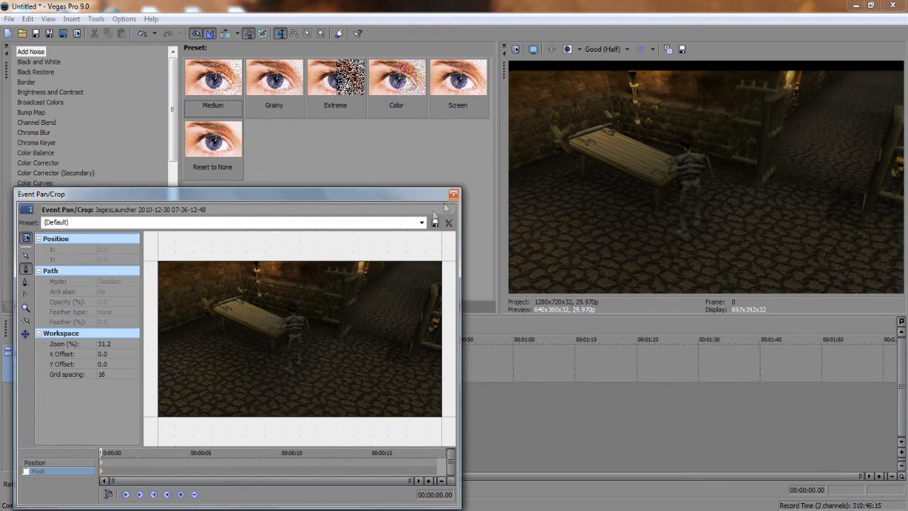
- Reposition the crop frame to centre X 809.9, Y 414.9 and close the Event Pan/Crop settings
left_click(35, 462)
left_click_drag(277, 337, 273, 343)
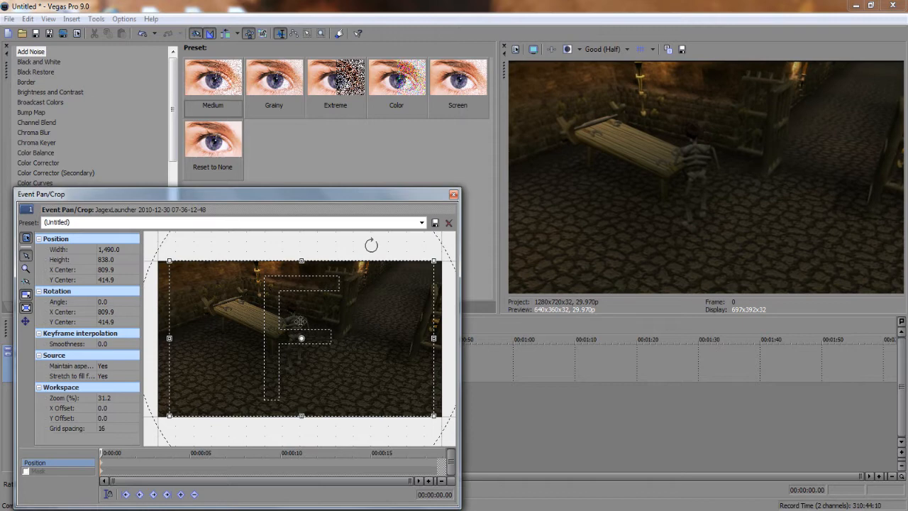
left_click(453, 194)
- Place the playhead at 00:00:15.12, on the frame where the skeleton stands beside the gate
left_click(240, 384)
key("alt+Left")
key("alt+Left")
key("alt+Left")
key("alt+Left")
key("alt+Left")
key("alt+Left")
key("alt+Left")
key("alt+Left")
key("alt+Left")
key("alt+Left")
key("alt+Left")
key("alt+Left")
key("alt+Left")
key("alt+Left")
key("alt+Left")
key("alt+Left")
key("alt+Left")
key("alt+Left")
key("alt+Left")
key("alt+Left")
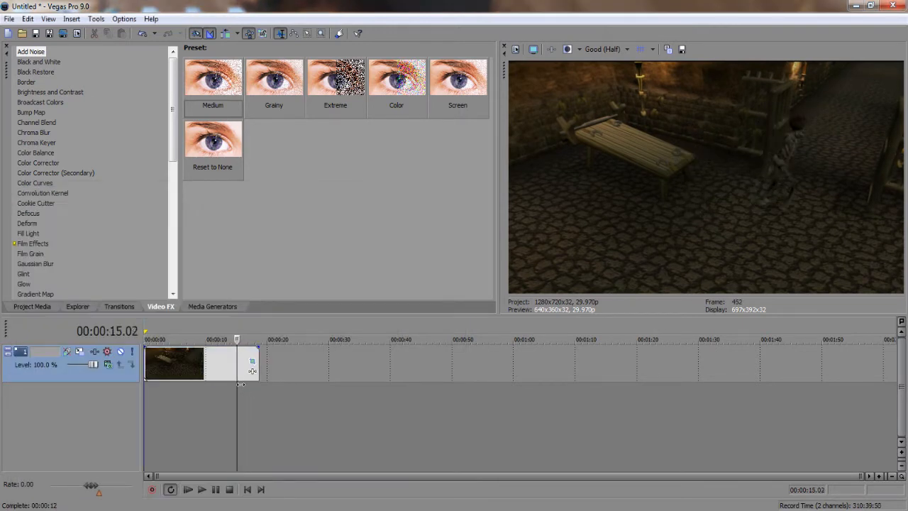
key("alt+Right")
key("alt+Right")
key("alt+Right")
key("alt+Right")
key("alt+Right")
key("alt+Right")
key("alt+Right")
key("alt+Right")
key("alt+Right")
key("alt+Right")
key("alt+Right")
key("alt+Right")
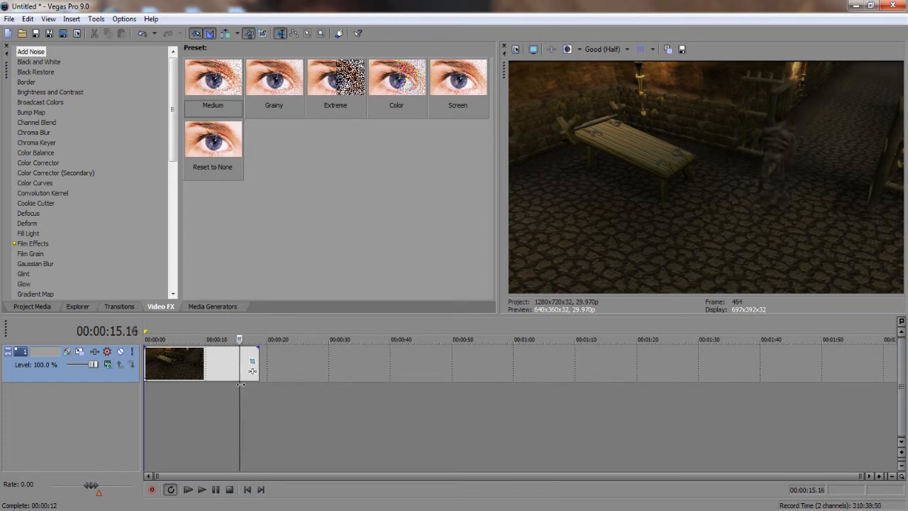
key("alt+Left")
key("alt+Left")
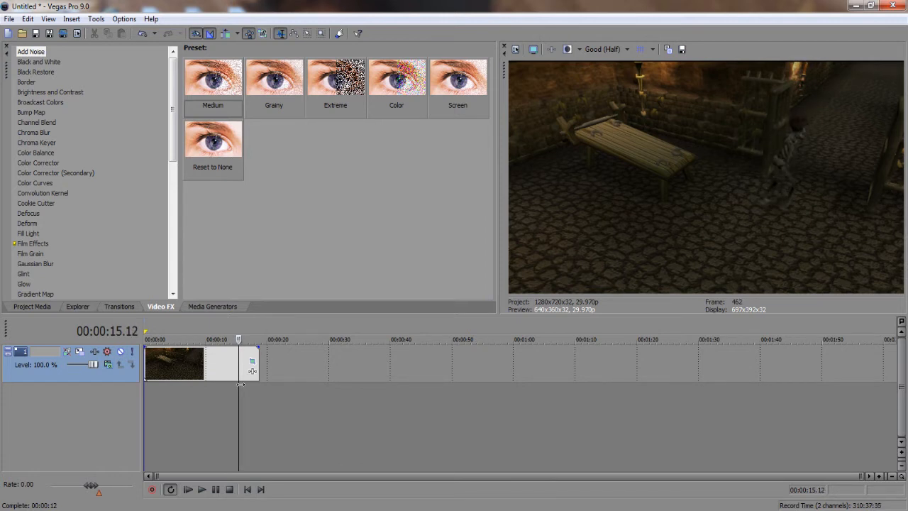
- Trim the clip's start to the playhead and move the remaining clip to the beginning of the timeline
left_click_drag(148, 359, 192, 359)
left_click_drag(251, 363, 157, 366)
scroll(152, 364, "up", 3)
- Open the trimmed clip's Event Pan/Crop settings, go to its first frame and enable the mask
left_click(169, 366)
left_click(206, 362)
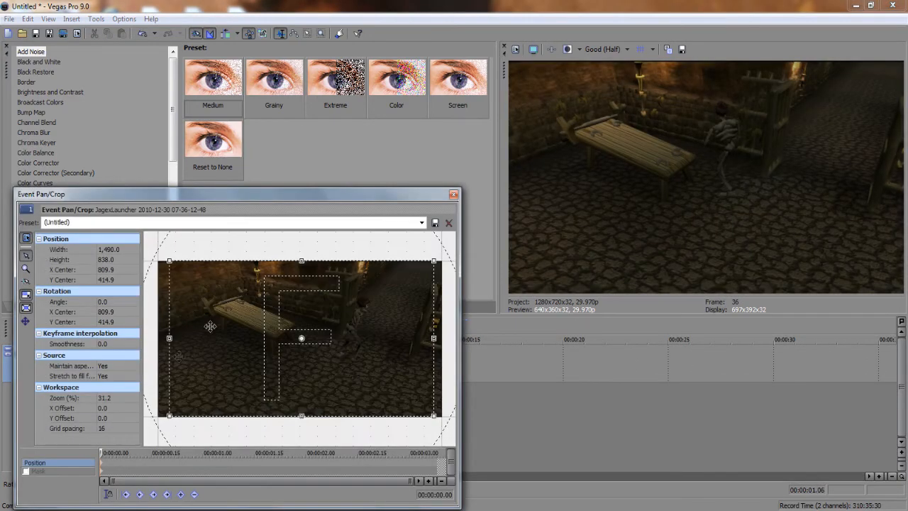
left_click(105, 454)
left_click_drag(105, 452, 92, 455)
left_click(26, 471)
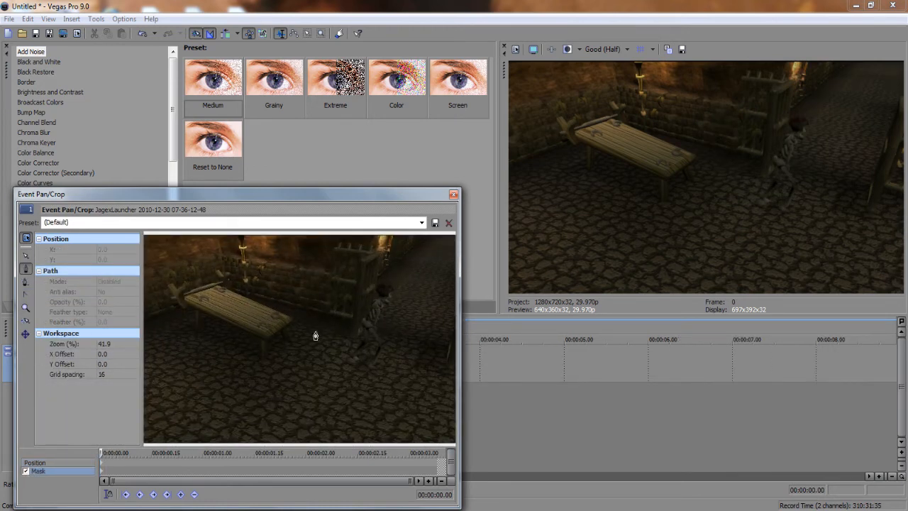
- Enlarge the Event Pan/Crop window so the skeleton beside the gate can be viewed close up
left_click(29, 255)
left_click_drag(334, 328, 262, 330)
scroll(265, 329, "up", 4)
scroll(264, 329, "up", 3)
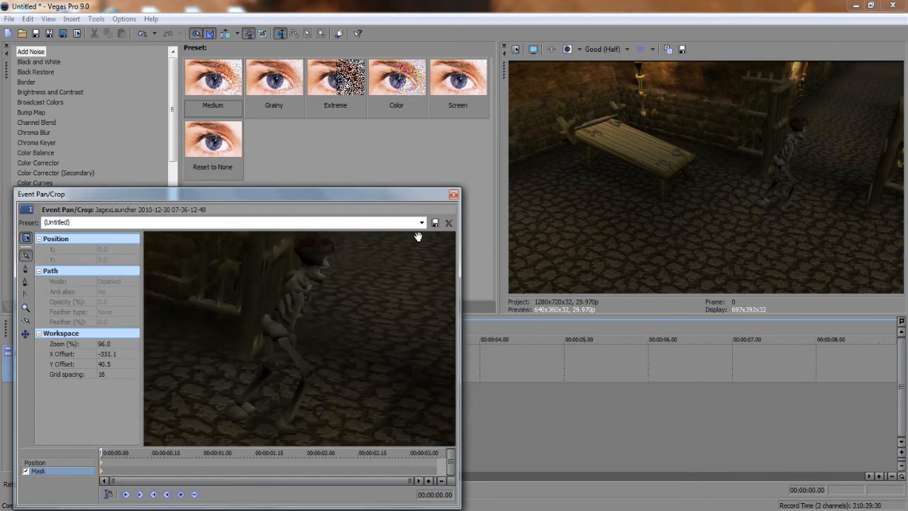
left_click_drag(461, 188, 638, 64)
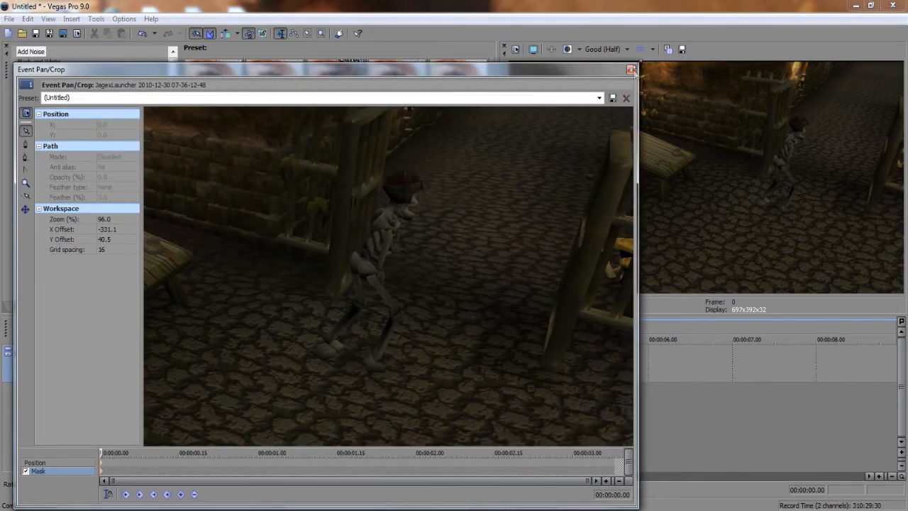
scroll(449, 220, "up", 8)
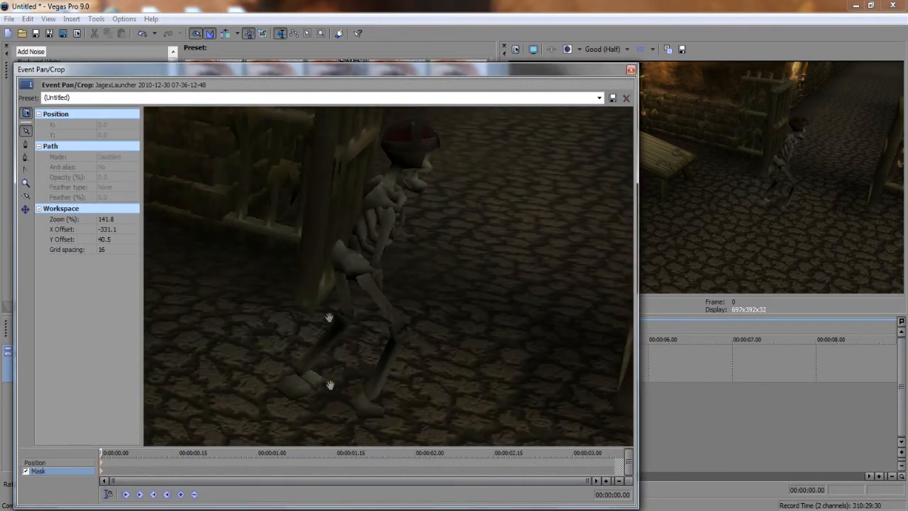
- Start a mask path at the rear edge of the skeleton's helmet and trace up its back towards the crown
left_click_drag(101, 452, 100, 452)
left_click_drag(97, 453, 94, 451)
left_click(26, 144)
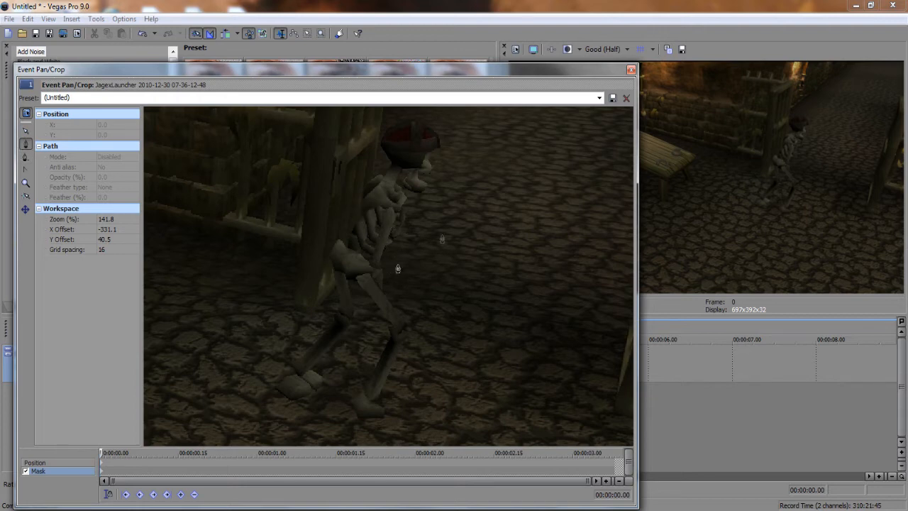
scroll(377, 386, "up", 10)
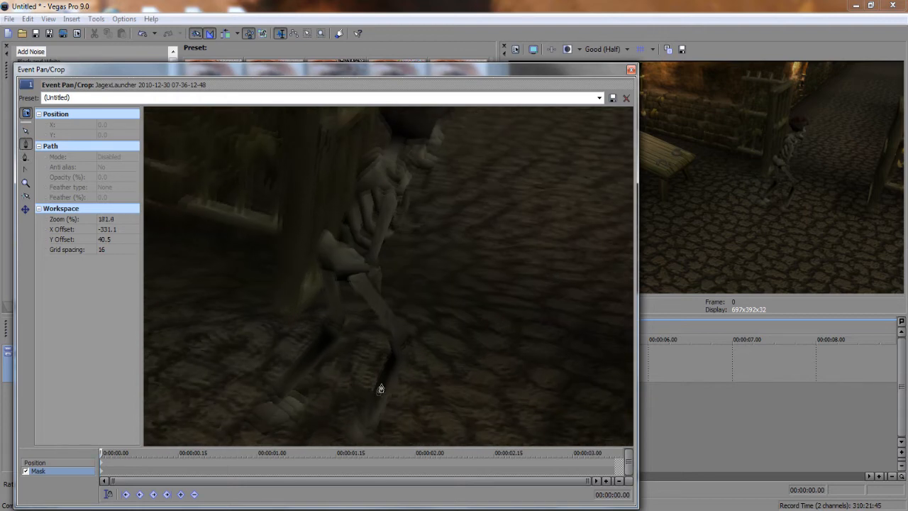
scroll(377, 385, "up", 1)
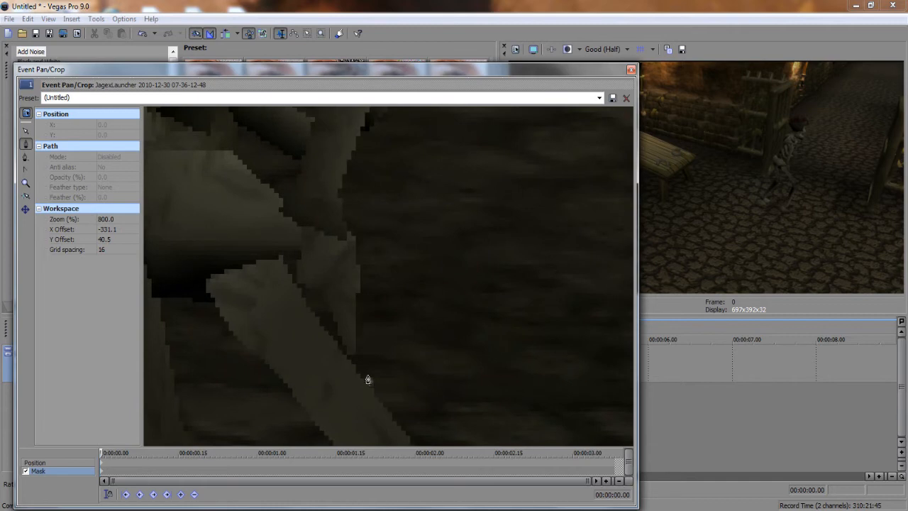
left_click(25, 130)
left_click_drag(248, 162, 395, 305)
left_click(26, 144)
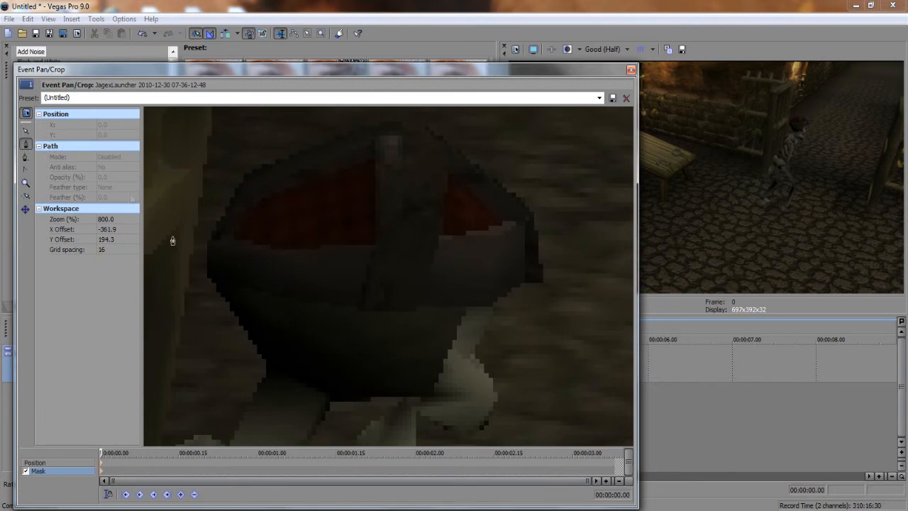
left_click(209, 278)
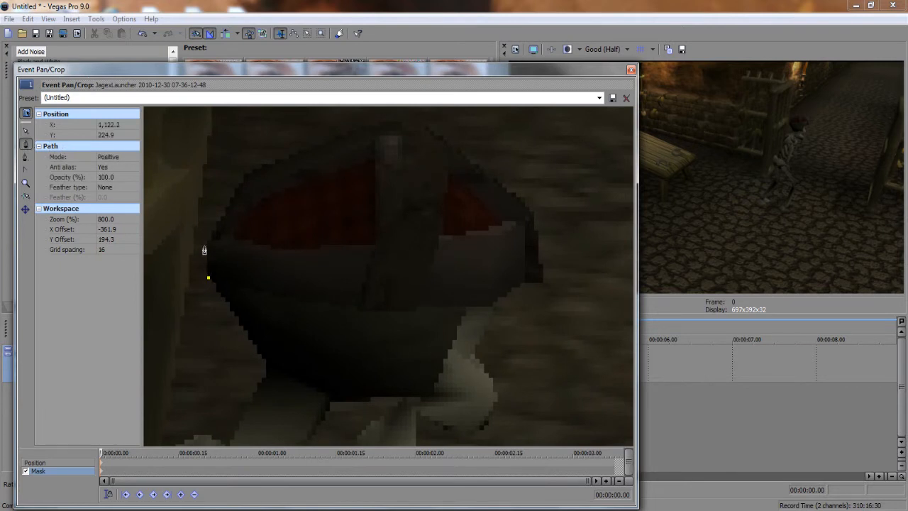
left_click(208, 243)
left_click(217, 229)
left_click(237, 192)
left_click(246, 176)
left_click(295, 155)
left_click(321, 144)
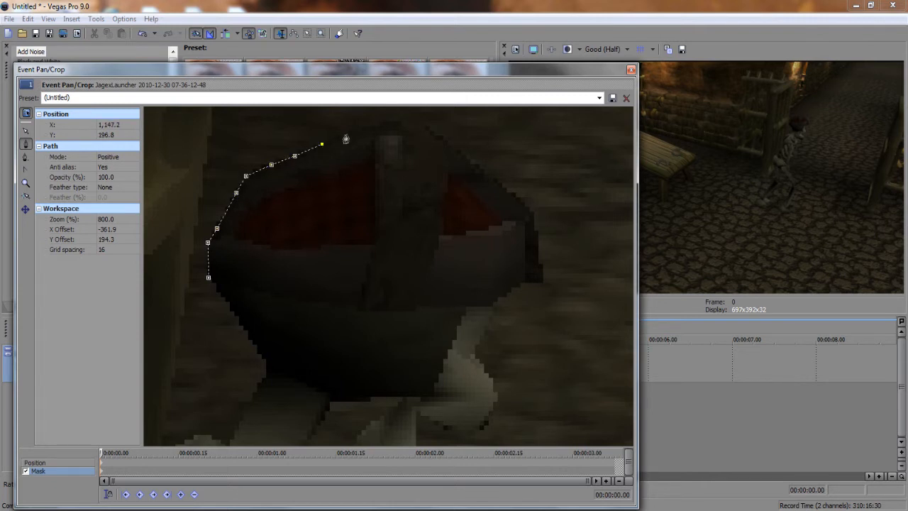
- Continue the mask path over the helmet's crown, down its front edge and around the brim to the face
left_click(368, 128)
left_click(398, 126)
left_click(467, 164)
left_click(498, 184)
left_click(541, 282)
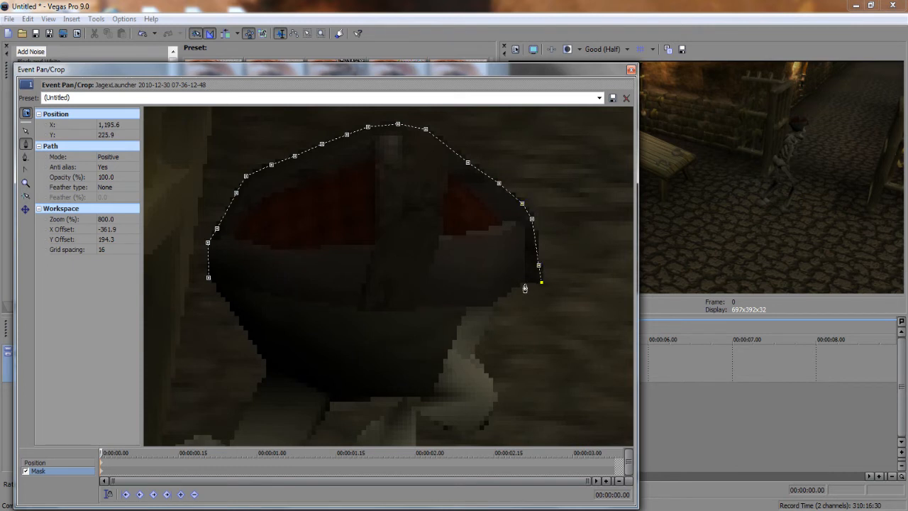
left_click(522, 283)
left_click(510, 288)
left_click(492, 303)
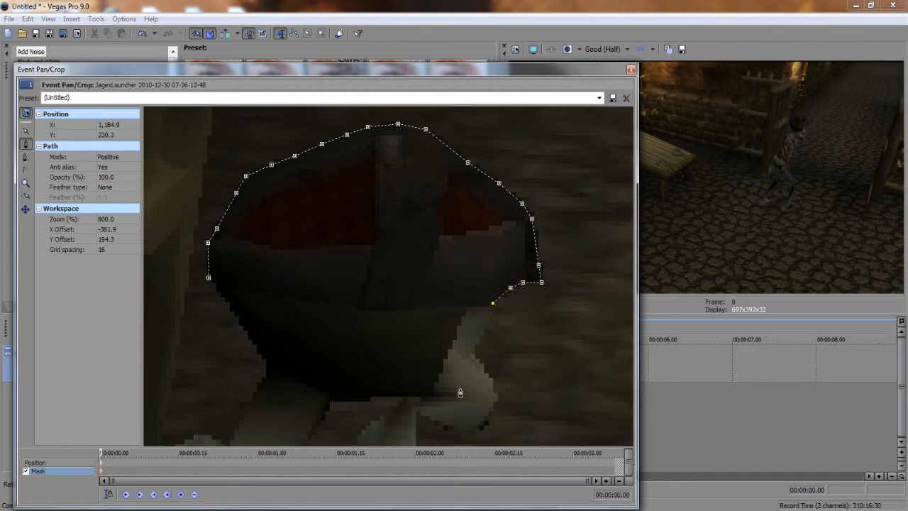
- Trace the mask path down the skeleton's face, around the nose and back under the upper jaw
left_click(473, 353)
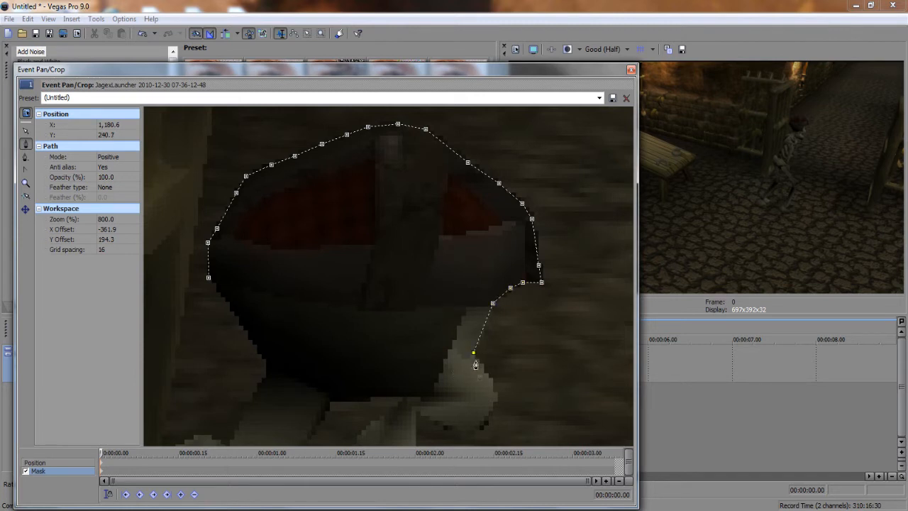
left_click(497, 397)
left_click(461, 433)
left_click(439, 427)
left_click(416, 414)
- Resume the mask path at its last anchor and trace around the front and underside of the lower jaw
left_click(26, 130)
left_click_drag(281, 362, 257, 189)
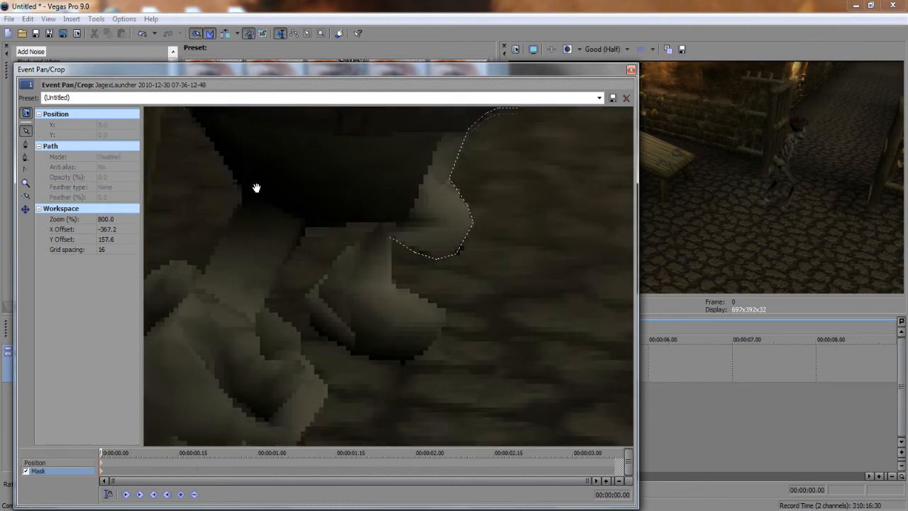
left_click(25, 144)
left_click(390, 241)
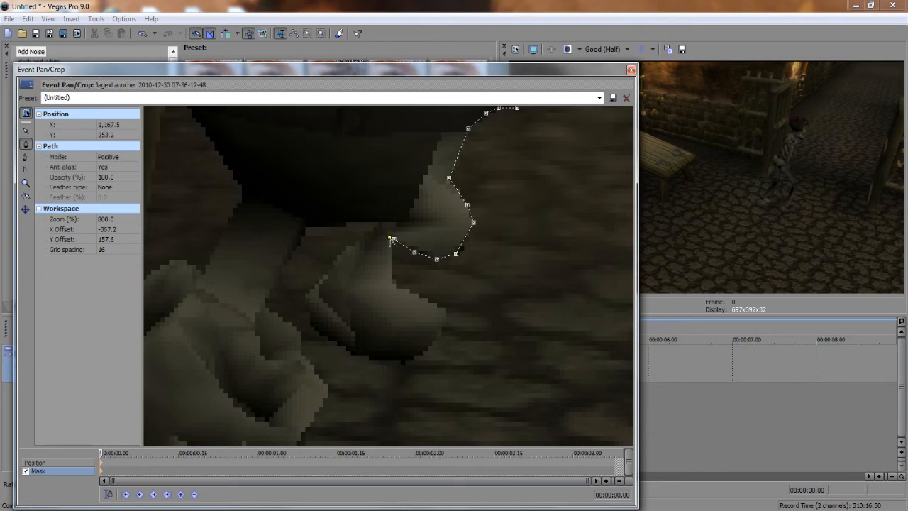
left_click(392, 285)
left_click(418, 299)
left_click(440, 307)
left_click(444, 311)
left_click(437, 332)
left_click(431, 344)
left_click(413, 355)
left_click(371, 358)
left_click(353, 356)
left_click(340, 343)
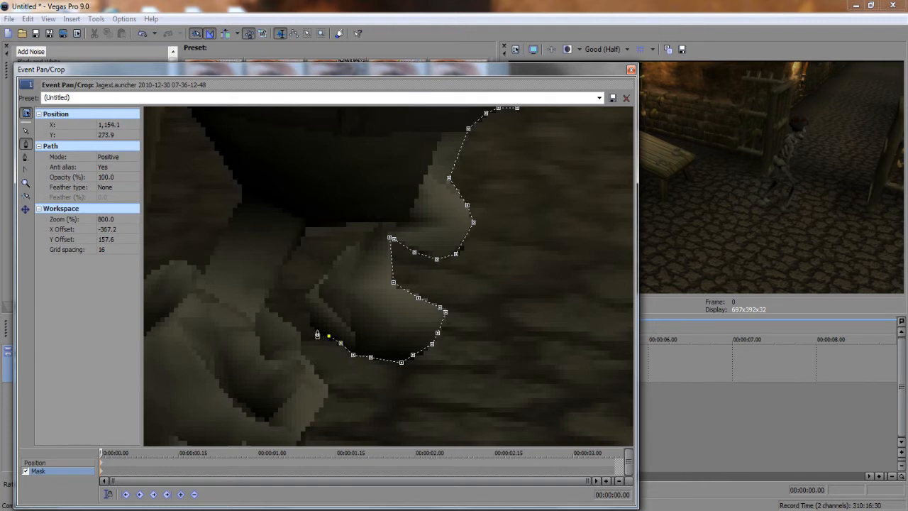
- Trace the mask path up the rear edge of the lower jaw and along the helmet's underside to the neck
left_click(307, 308)
left_click(308, 297)
left_click(331, 269)
left_click(339, 256)
left_click(353, 245)
left_click(366, 234)
left_click(376, 222)
left_click(343, 225)
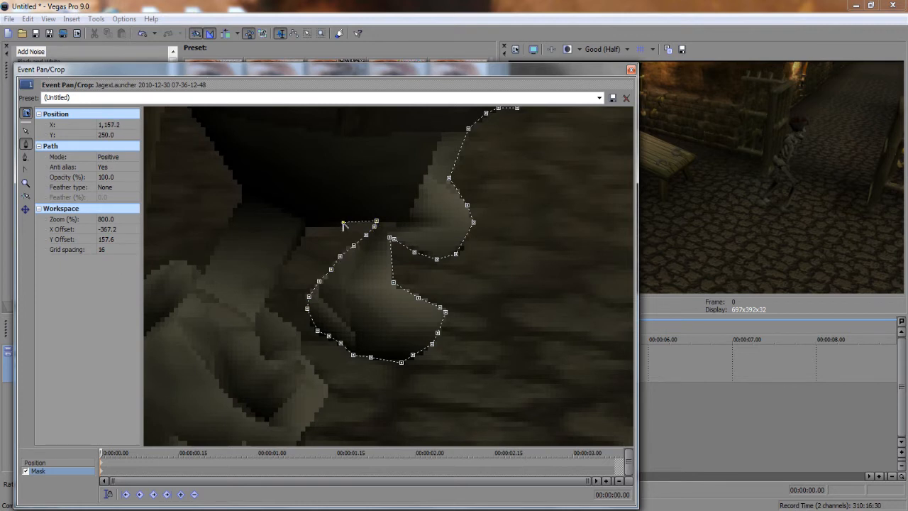
left_click(305, 227)
- Continue the mask path along the front of the skeleton's shoulder and down the front edge of its rib cage
left_click(300, 333)
left_click(300, 355)
left_click(26, 130)
left_click_drag(238, 354, 226, 171)
left_click(26, 143)
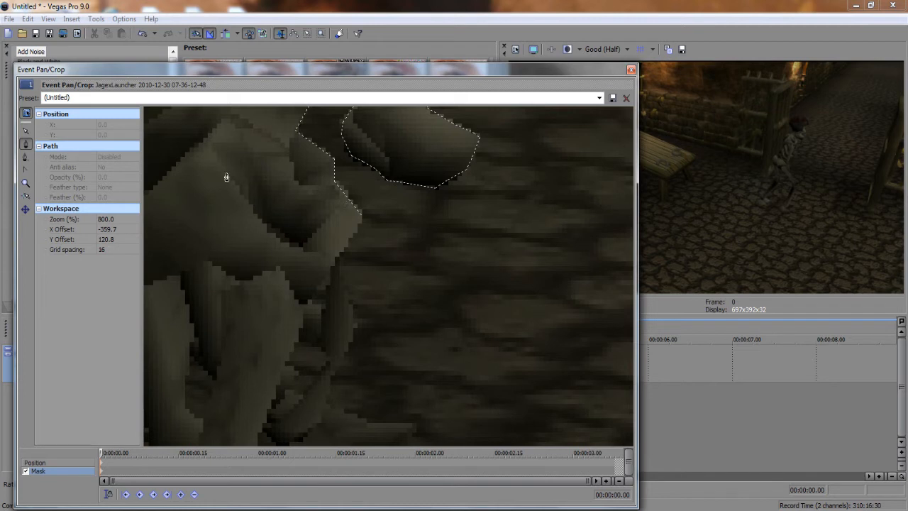
left_click(26, 144)
left_click(362, 218)
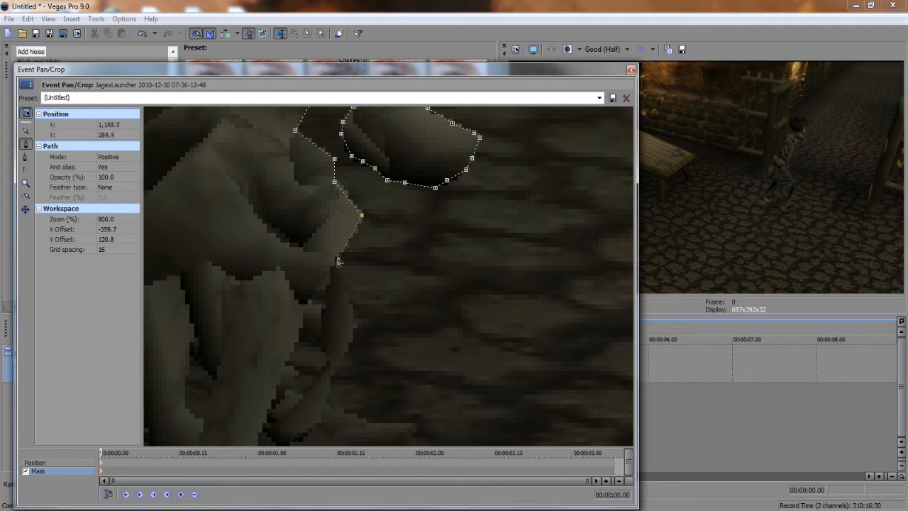
left_click(353, 312)
left_click(339, 364)
left_click(330, 381)
left_click(326, 402)
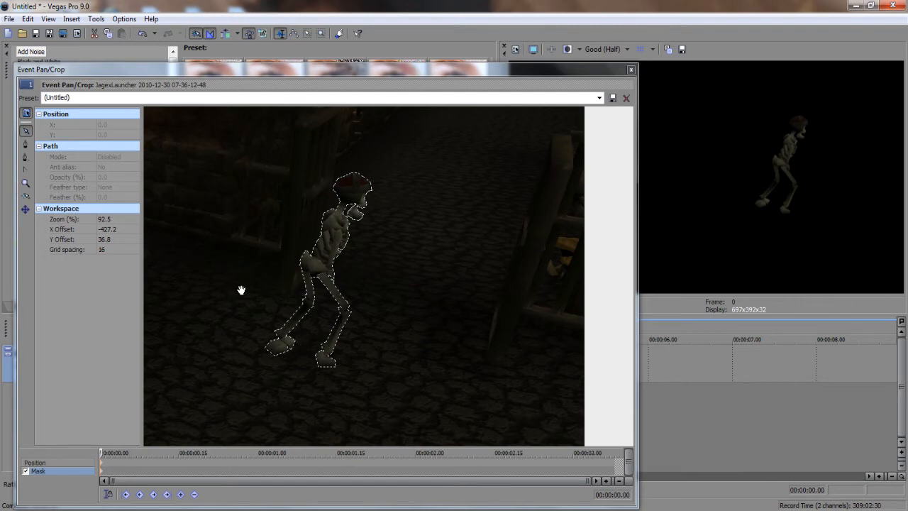
- Close the Event Pan/Crop settings and add a White Solid Color generator on a new track beneath the clip
left_click_drag(241, 288, 279, 286)
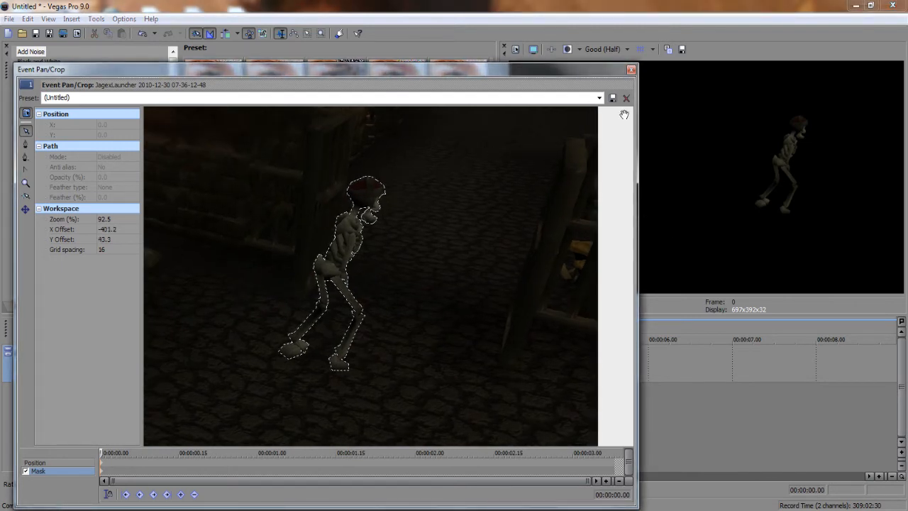
left_click(630, 69)
left_click(212, 306)
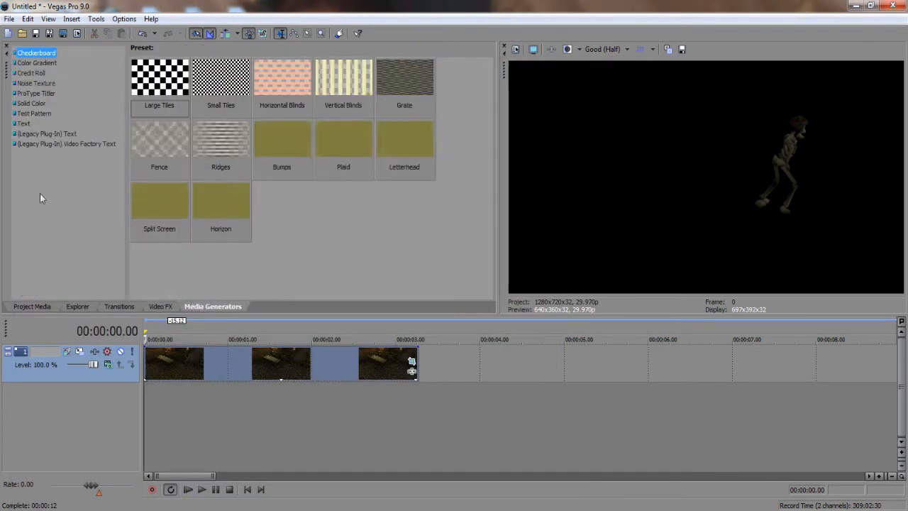
left_click(30, 103)
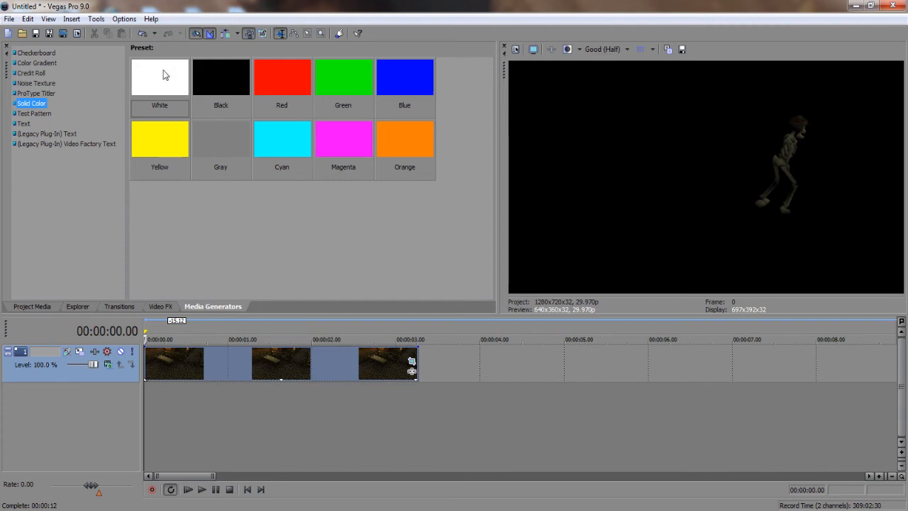
left_click_drag(166, 75, 345, 392)
left_click_drag(131, 398, 131, 399)
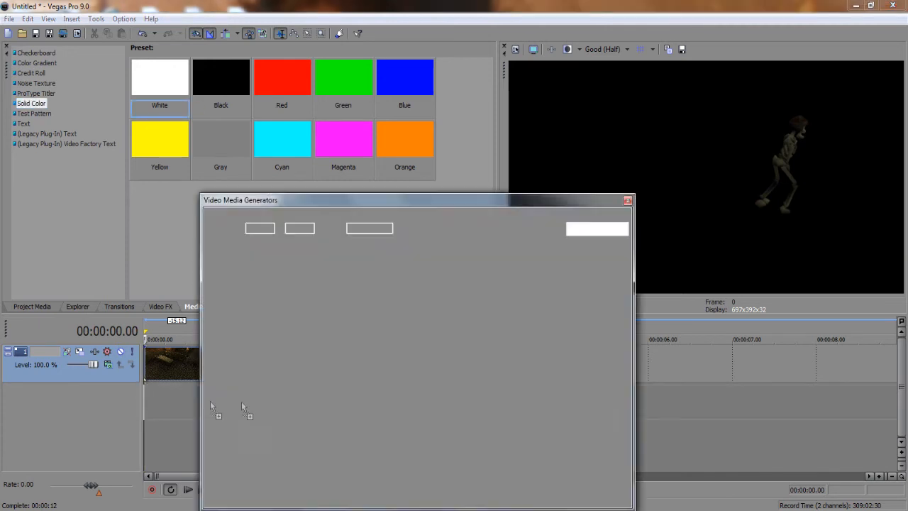
left_click(626, 201)
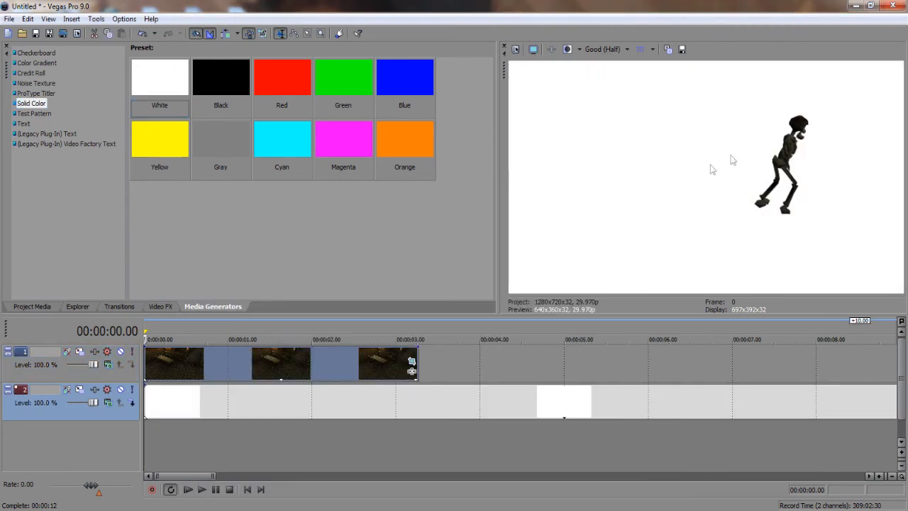
- Reopen the masked clip's Event Pan/Crop settings and bring the skeleton's lower ribs and pelvis into close view
left_click(412, 361)
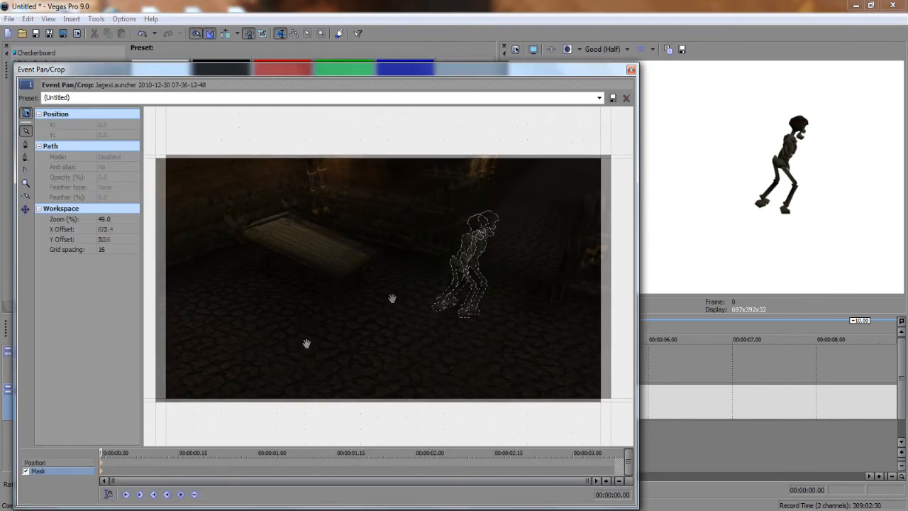
left_click_drag(392, 298, 234, 365)
scroll(418, 351, "up", 10)
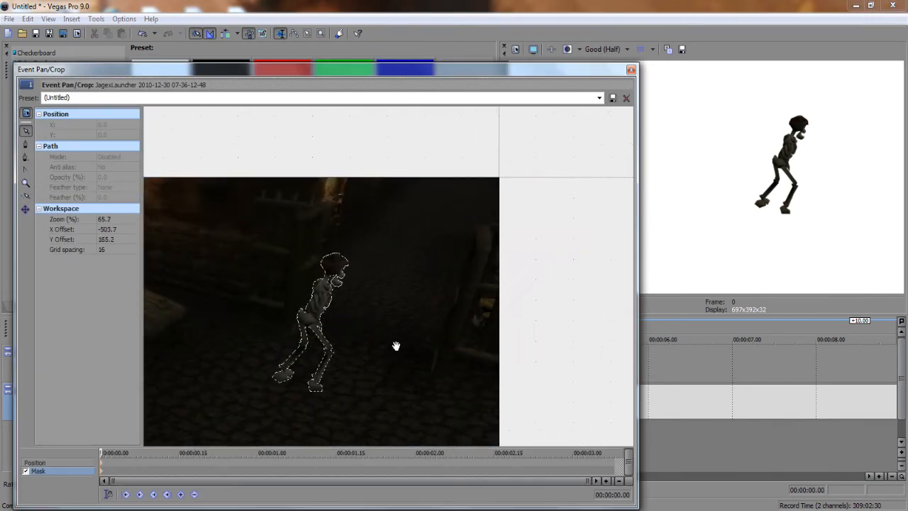
scroll(451, 278, "up", 7)
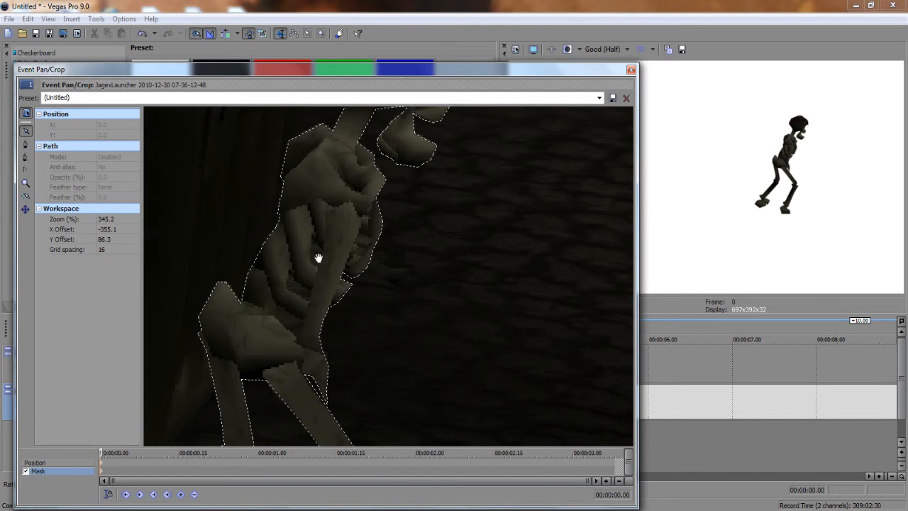
scroll(327, 426, "down", 3)
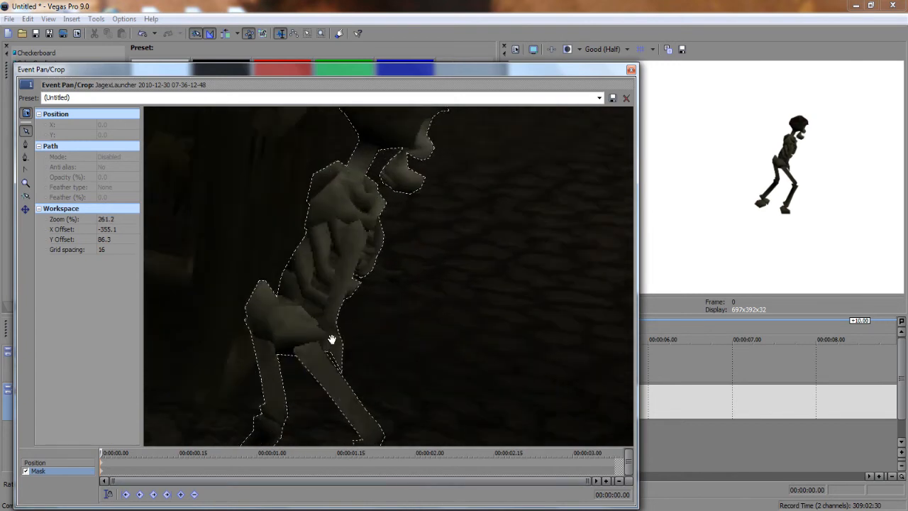
scroll(331, 340, "up", 10)
left_click_drag(532, 284, 504, 275)
- Trace a closed four-point path around the gap between the lowest rib and the pelvis and set its mode to Negative
left_click(25, 145)
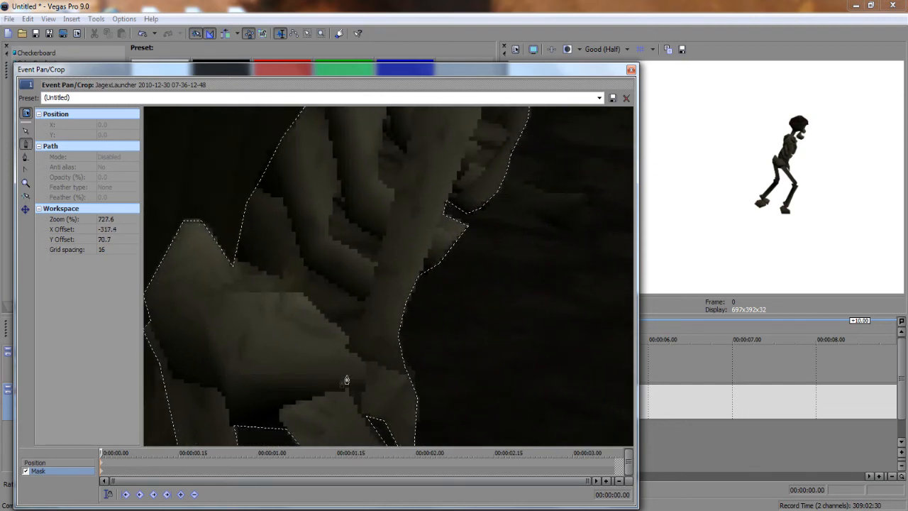
left_click(349, 338)
left_click(367, 299)
left_click(309, 269)
left_click(304, 293)
left_click(349, 338)
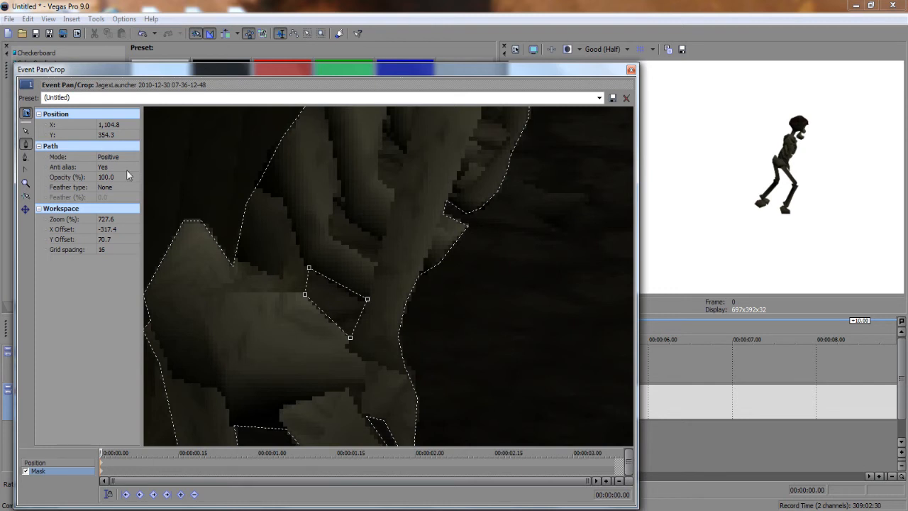
left_click(111, 157)
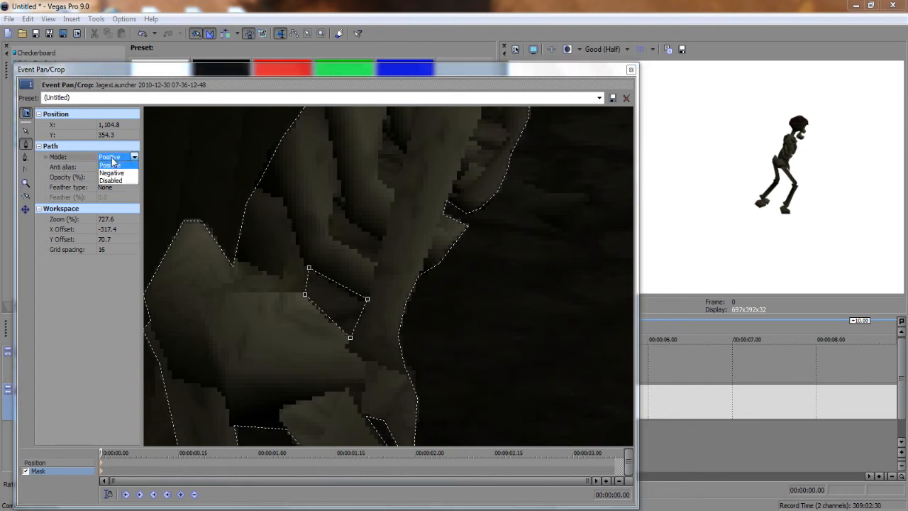
left_click(111, 173)
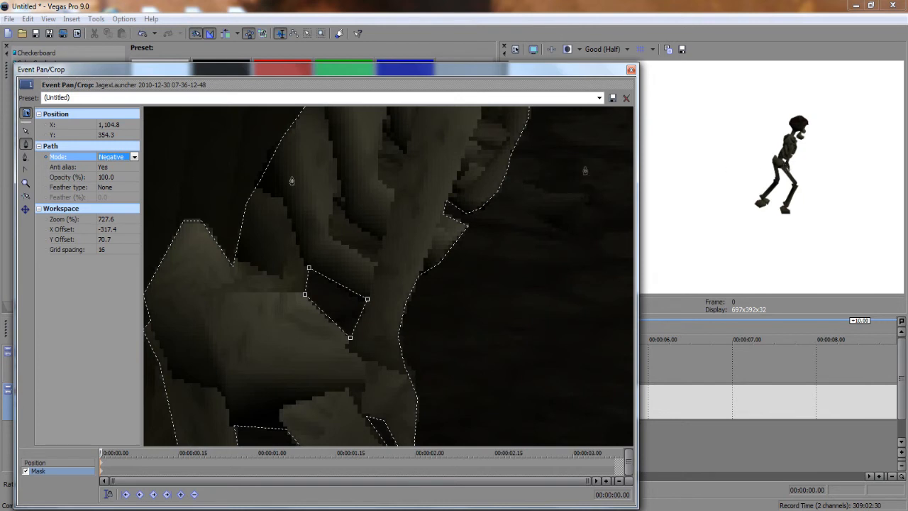
- Trace a closed five-point path around the gap between the two lower ribs and set its mode to Negative
left_click(329, 237)
left_click(334, 197)
left_click(348, 216)
left_click(385, 237)
left_click(378, 259)
left_click(329, 236)
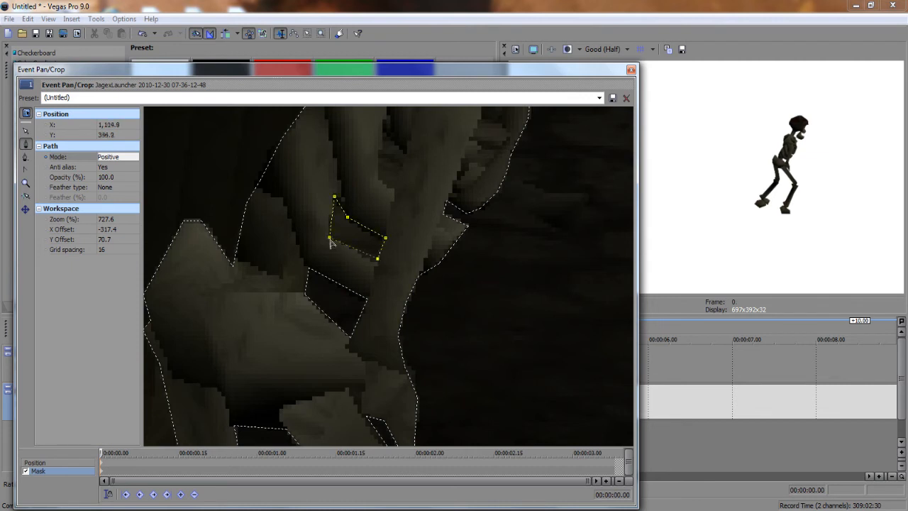
left_click(108, 159)
left_click(109, 163)
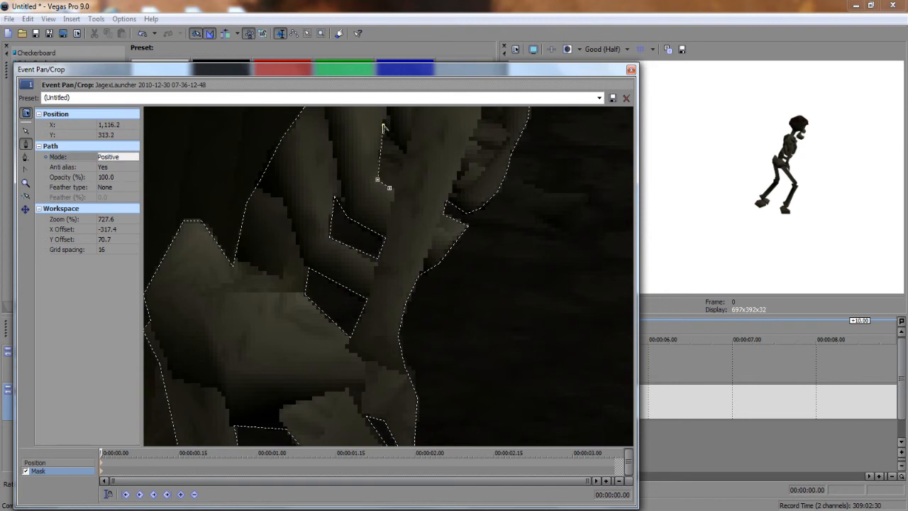
- Close the path around the upper gap between the rib and the arm bone and set its mode to Negative
left_click(406, 154)
left_click(383, 125)
left_click(110, 157)
left_click(106, 173)
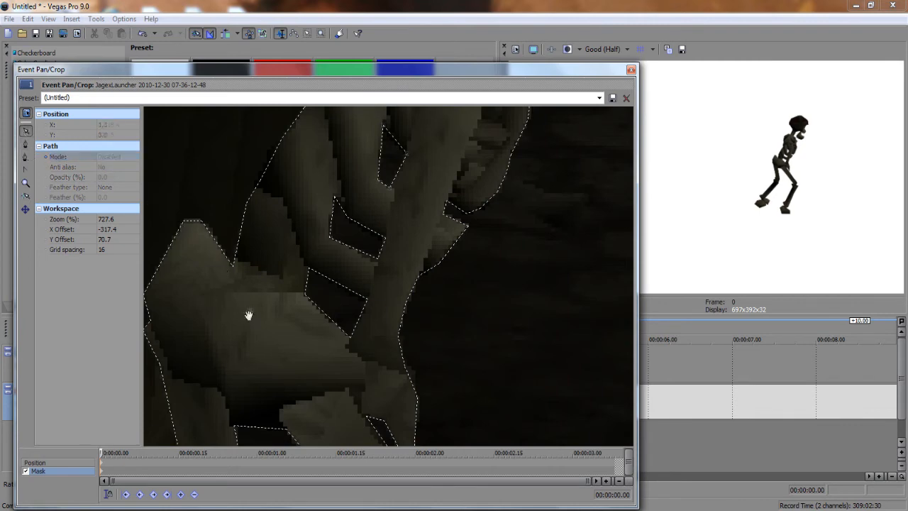
- Examine the mask outlines around the skeleton's ribs, shoulder and pelvis, and close the Event Pan/Crop window
left_click_drag(245, 309, 191, 407)
left_click_drag(518, 290, 413, 418)
left_click_drag(432, 331, 460, 225)
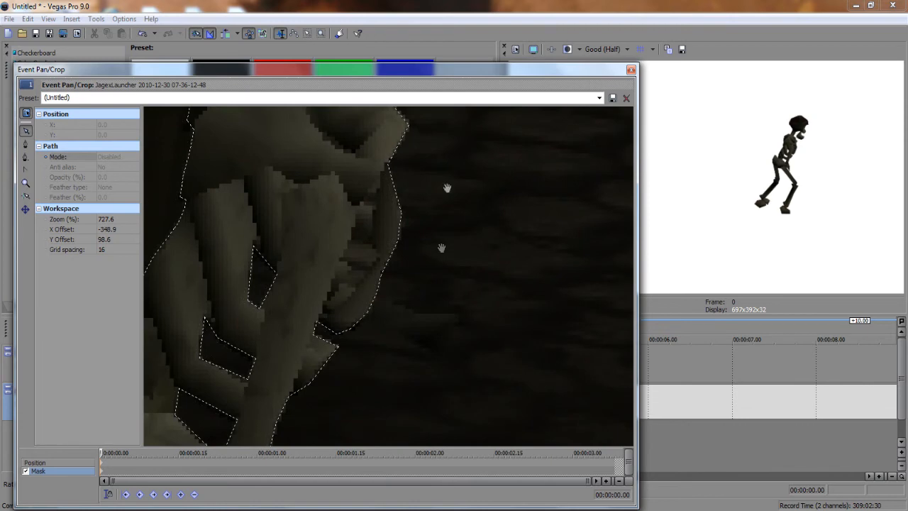
scroll(297, 333, "down", 5)
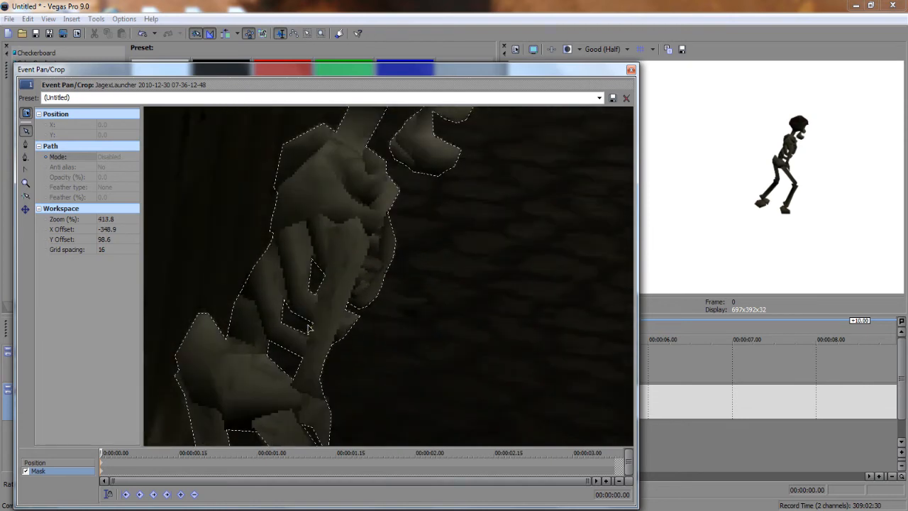
left_click(630, 70)
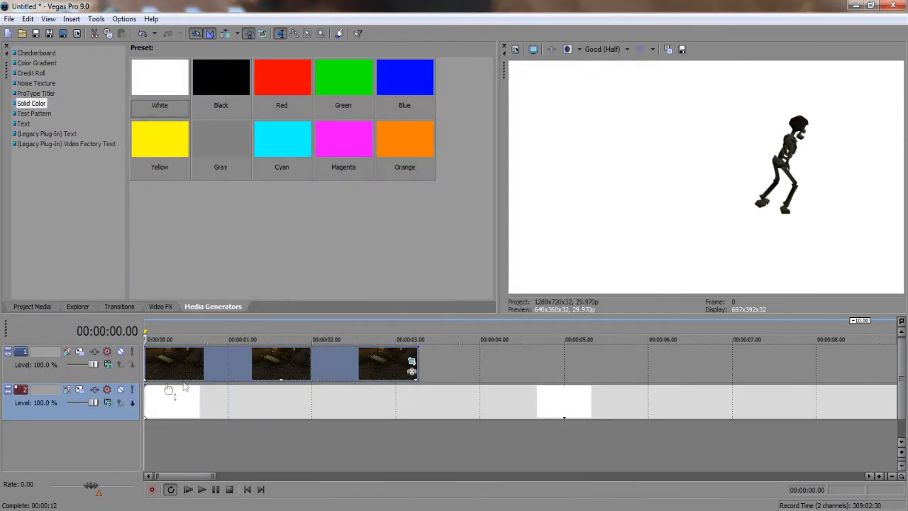
left_click(215, 489)
- Reopen the skeleton clip's Event Pan/Crop settings and clear the carried-over mask at frame 1 (00:00:00.01)
left_click(411, 362)
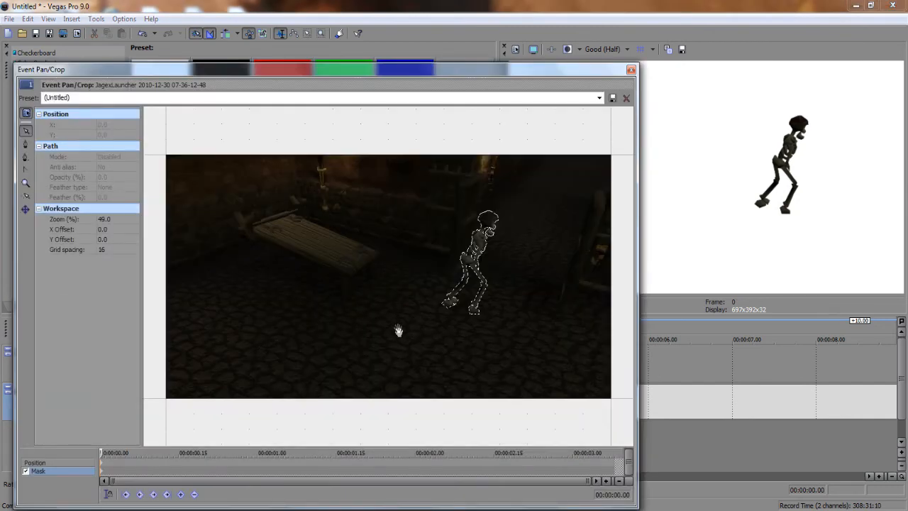
scroll(398, 329, "up", 5)
left_click_drag(375, 364, 415, 279)
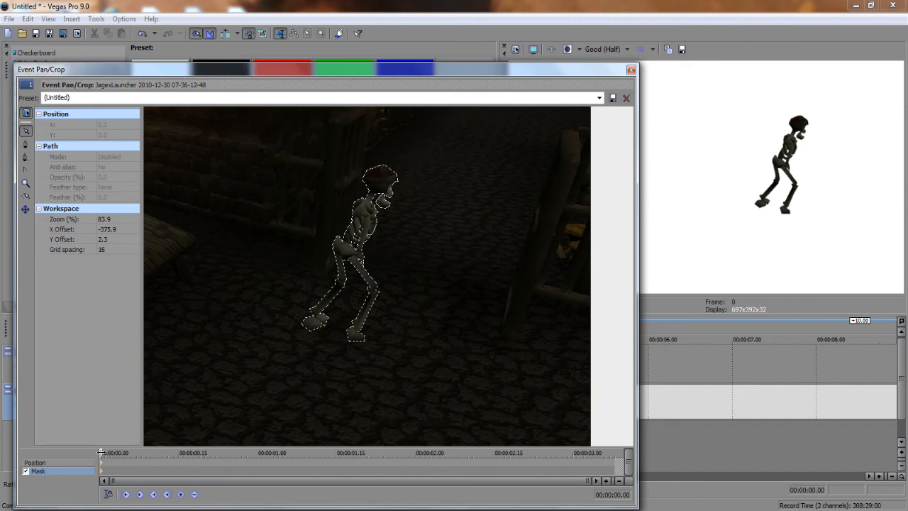
left_click_drag(101, 452, 102, 452)
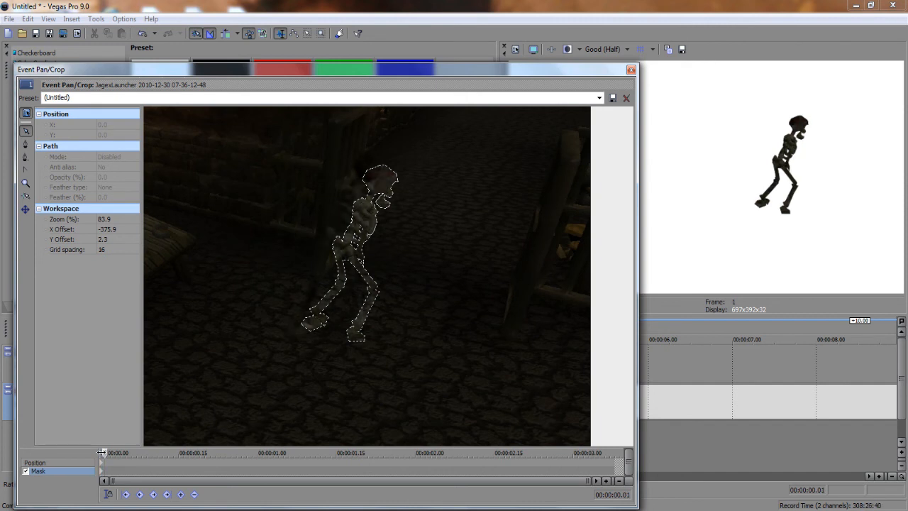
right_click(348, 256)
left_click(379, 263)
- At frame 1, start a new mask path at the lower shin and trace around the skeleton's foot nearest the bench with eleven anchor points
scroll(324, 259, "up", 5)
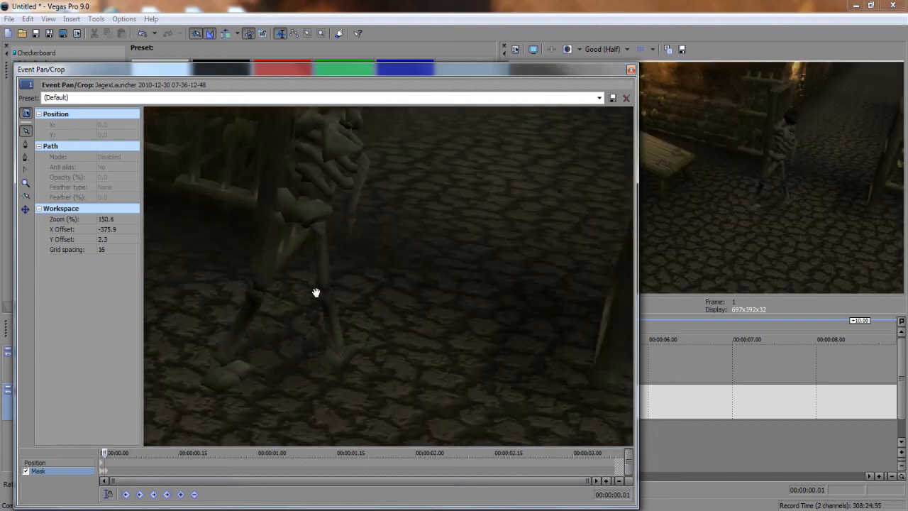
left_click_drag(281, 285, 387, 186)
scroll(266, 292, "up", 5)
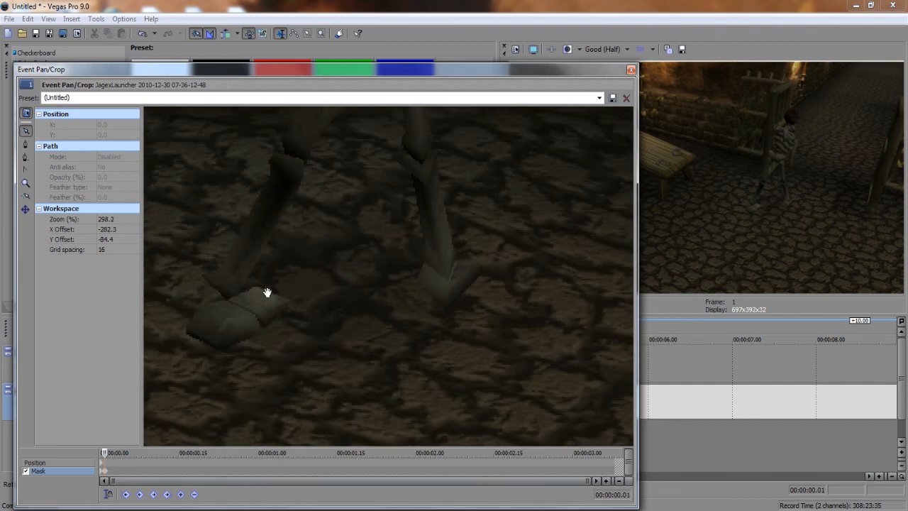
left_click_drag(265, 296, 435, 233)
scroll(390, 271, "up", 4)
left_click_drag(390, 292, 502, 273)
left_click(26, 144)
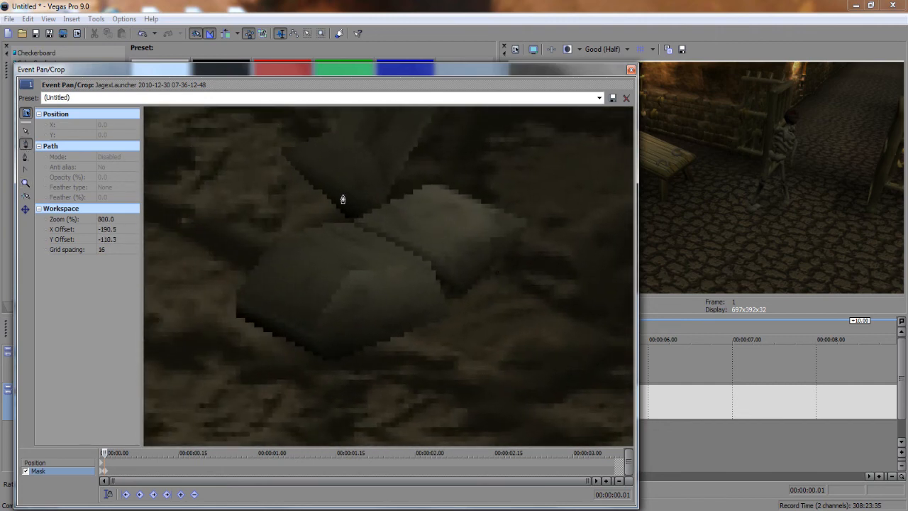
left_click(283, 152)
left_click(355, 220)
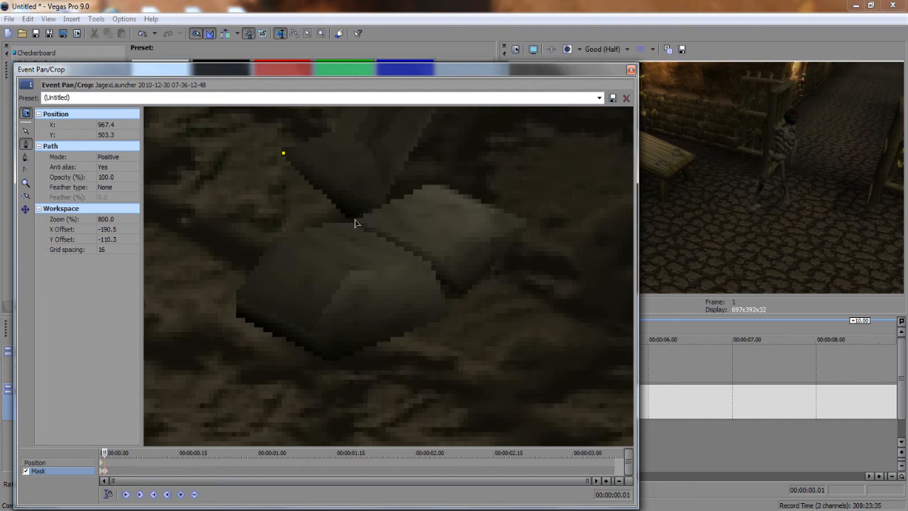
left_click(279, 234)
left_click(234, 290)
left_click(239, 315)
left_click(326, 358)
left_click(448, 312)
left_click(442, 296)
left_click(458, 297)
left_click(527, 225)
left_click(451, 194)
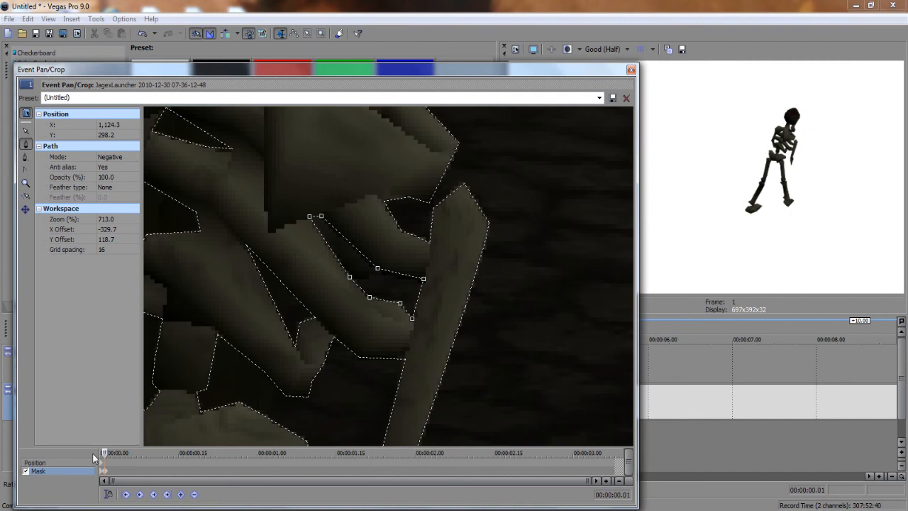
- Examine the complete skeleton mask at frames 0, 1 and 2, comparing how the outline changes between frames
scroll(287, 279, "down", 10)
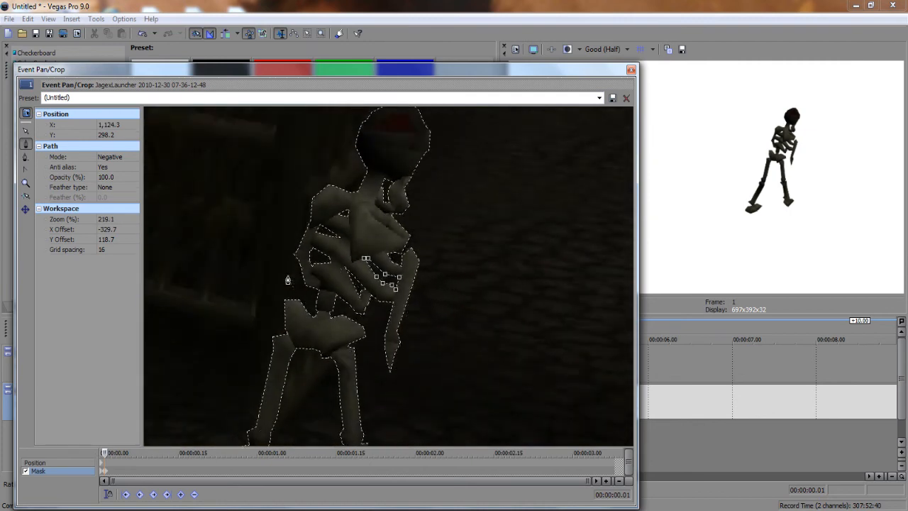
scroll(287, 280, "down", 4)
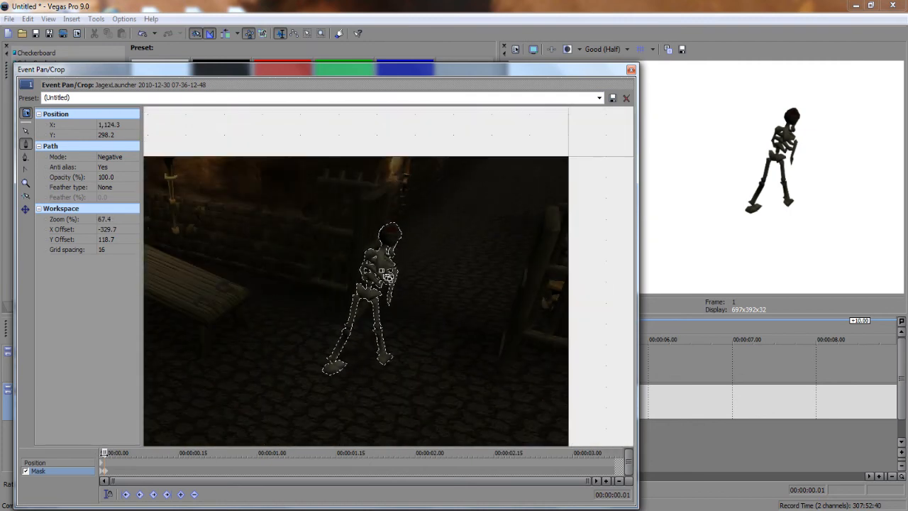
left_click(96, 455)
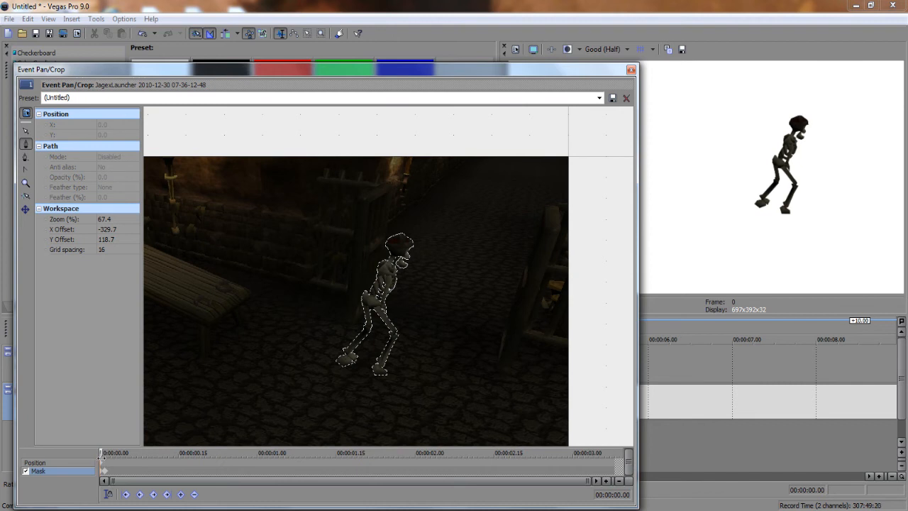
left_click(106, 456)
left_click(98, 457)
left_click(104, 458)
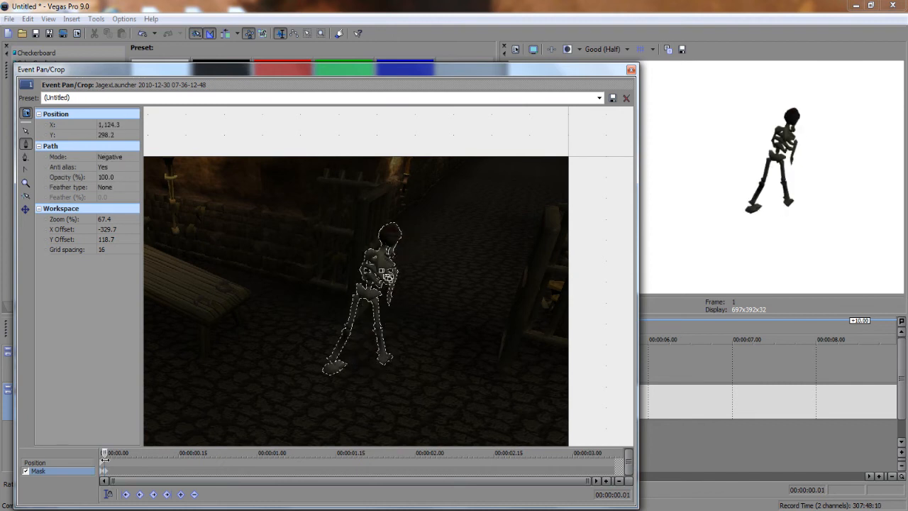
left_click(99, 460)
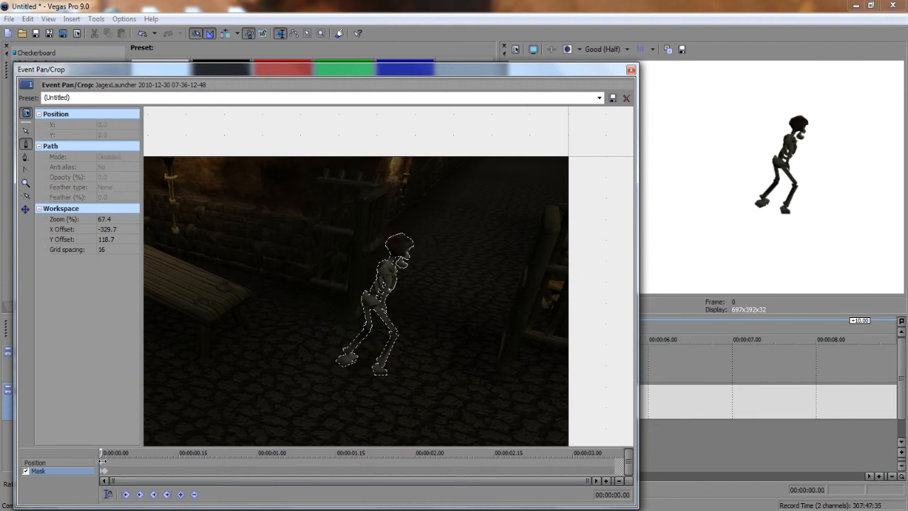
left_click(103, 459)
mouse_move(103, 461)
left_mouse_down()
mouse_move(238, 472)
mouse_move(483, 466)
mouse_move(92, 471)
mouse_move(124, 465)
mouse_move(99, 464)
mouse_move(108, 462)
left_mouse_up()
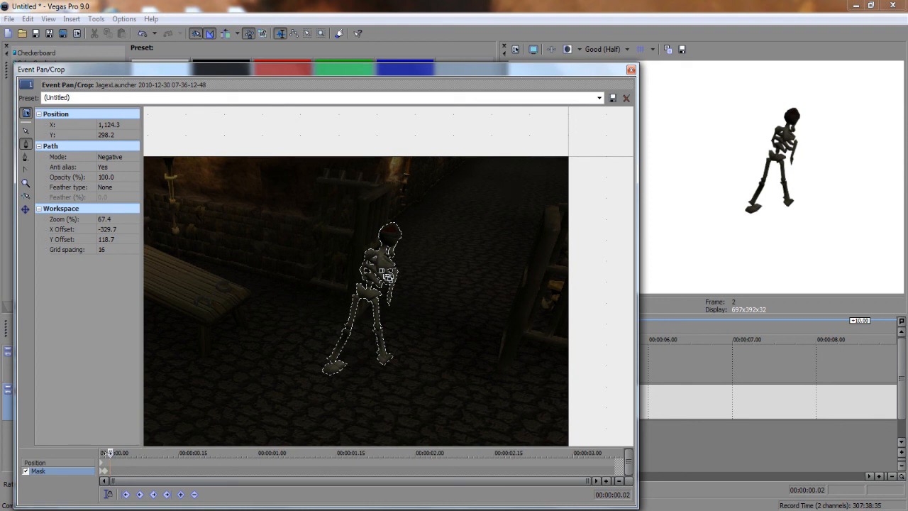
left_click_drag(111, 452, 87, 473)
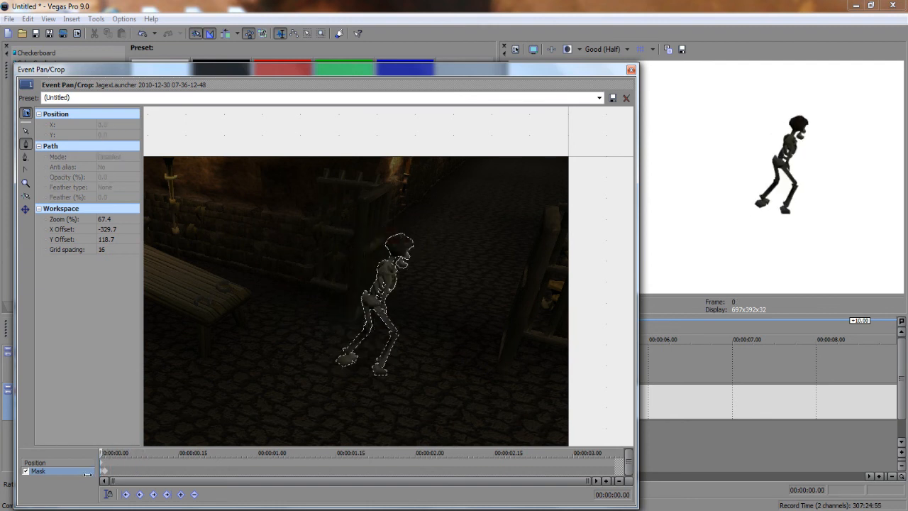